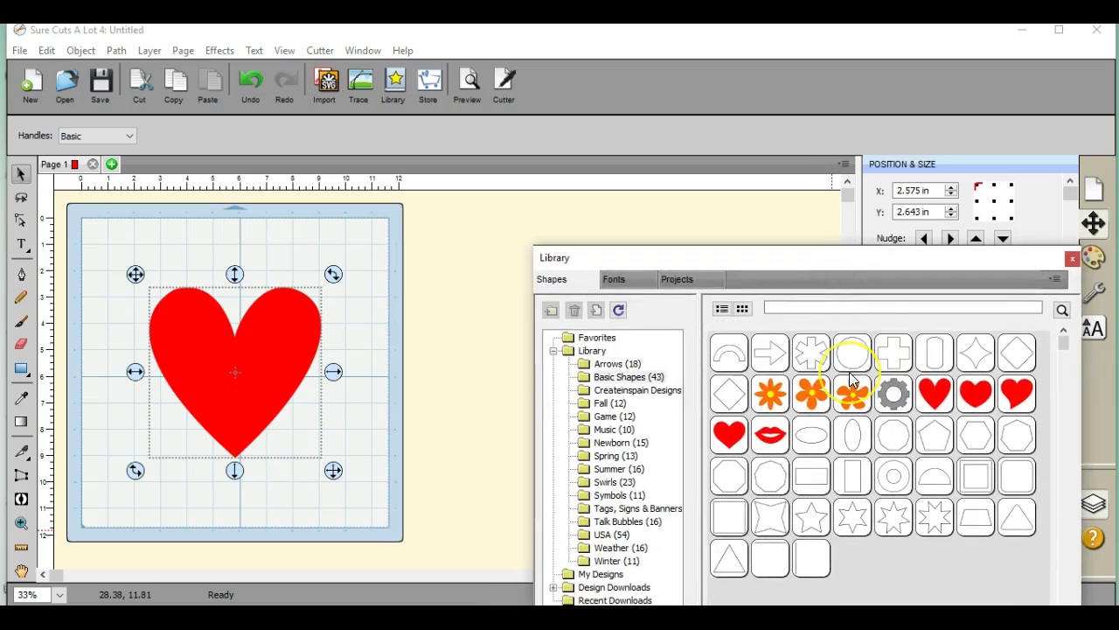
Add the arch from the library's Basic Shapes and reduce its width to 0.500 in, keeping proportions.
double_click(729, 354)
drag(729, 354, 753, 539)
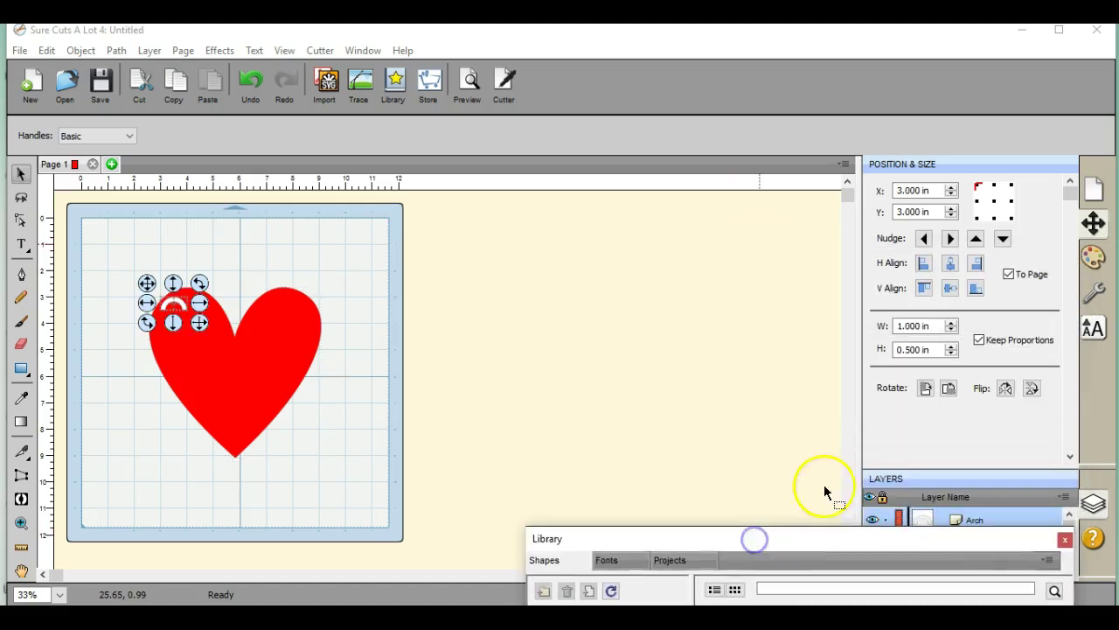
click(952, 331)
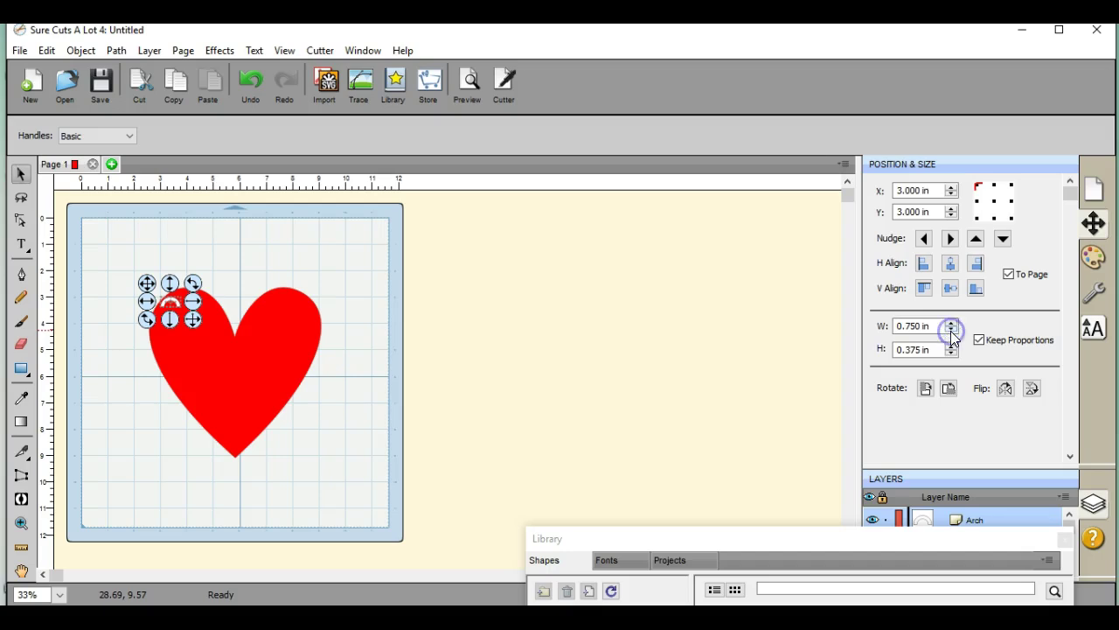
click(951, 330)
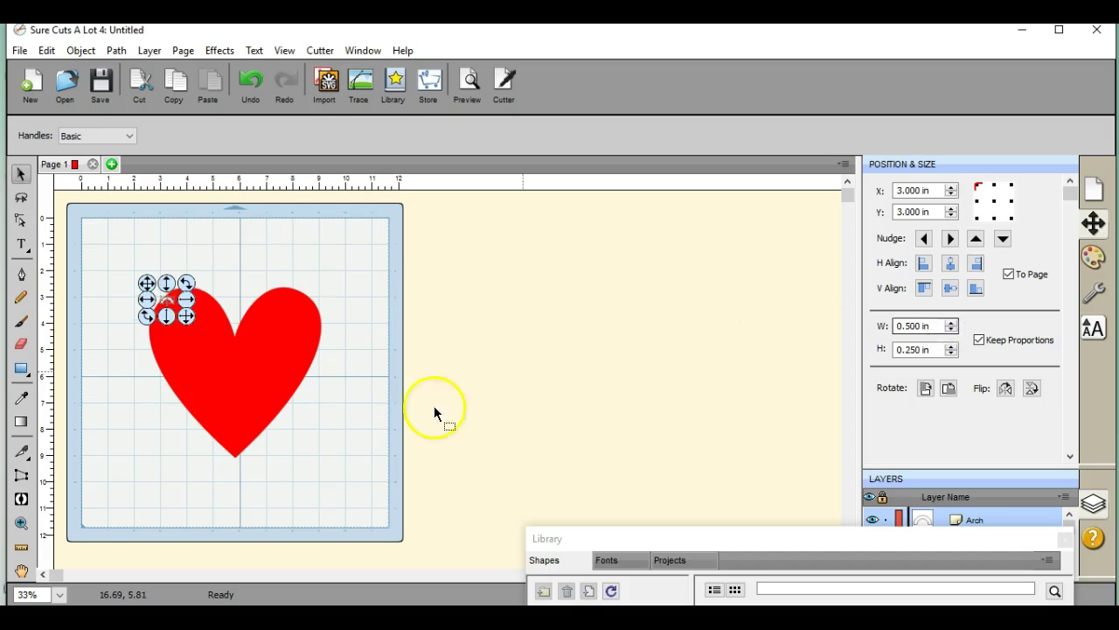
Try converting the heart and the small arch with Object to Path, then undo the conversion.
click(401, 424)
drag(110, 236, 367, 523)
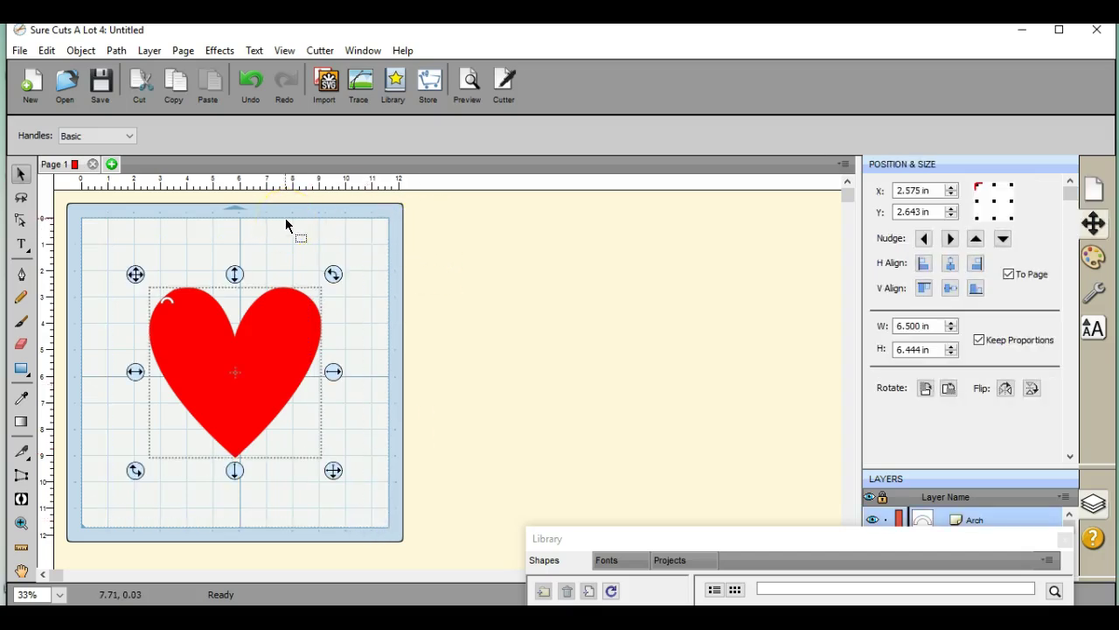
click(116, 50)
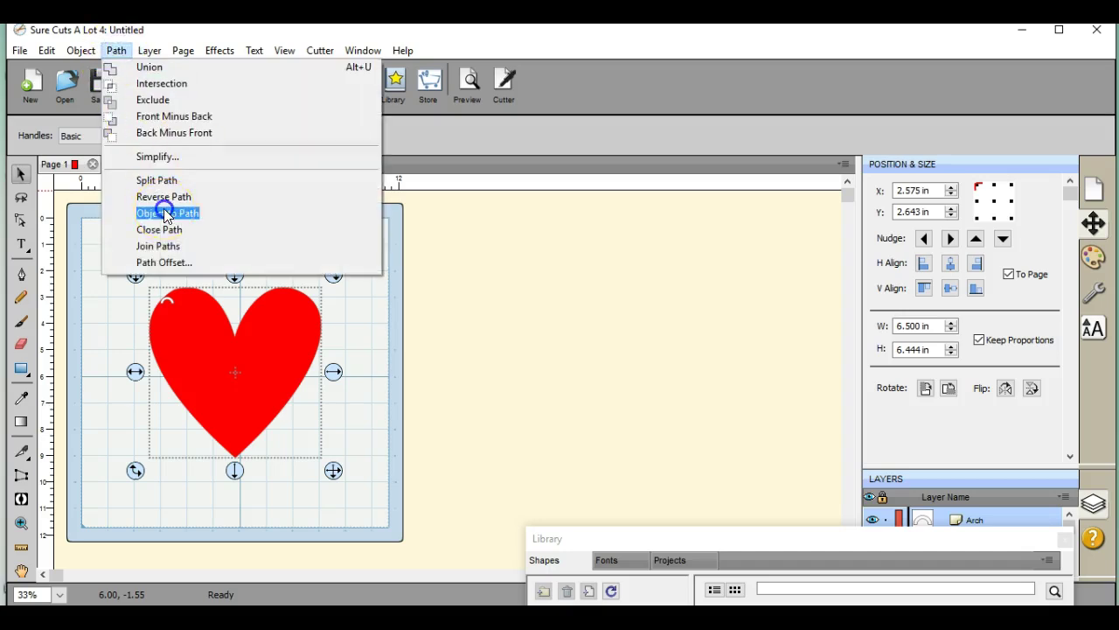
click(163, 212)
click(241, 108)
click(167, 261)
Apply the Object On Path effect to the heart and arch, with repeat set to Fill path length and Auto Preview on.
drag(128, 255, 365, 492)
click(417, 196)
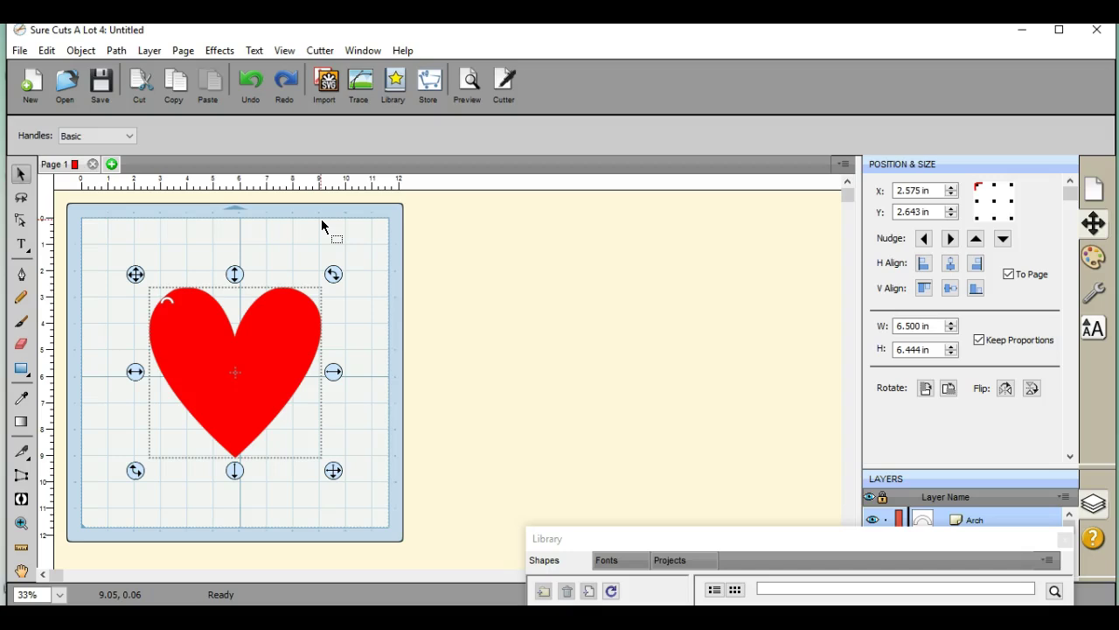
click(94, 50)
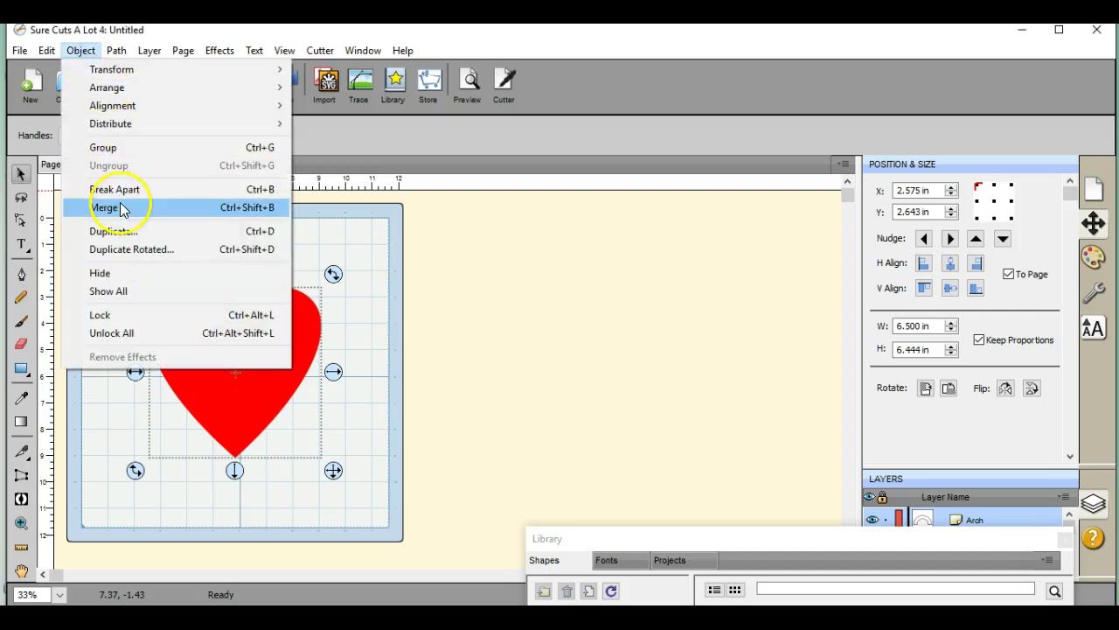
click(376, 140)
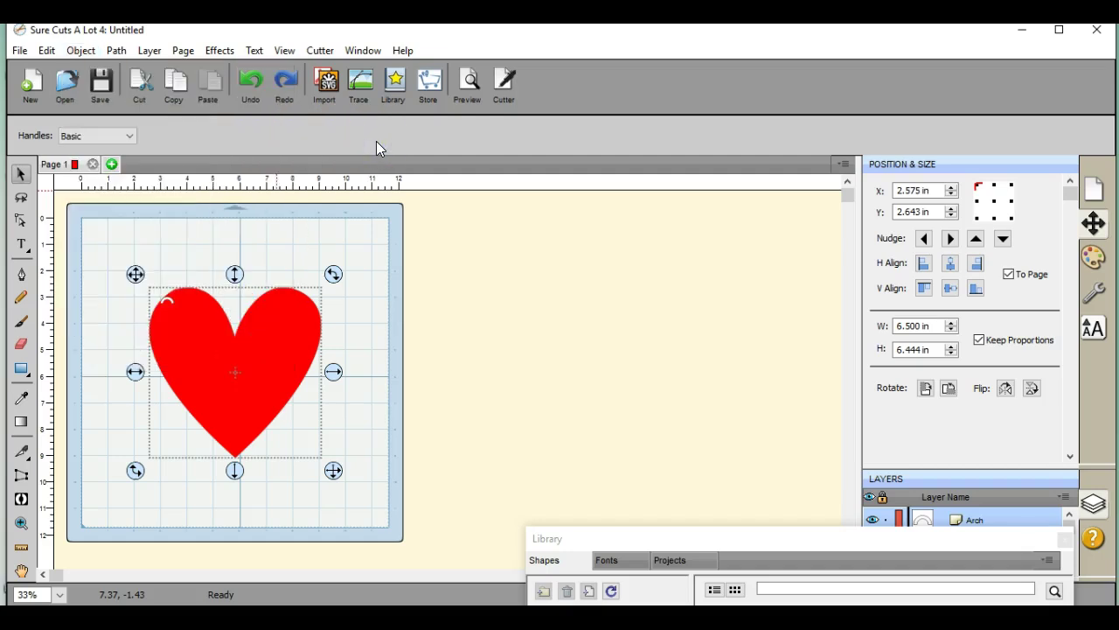
click(217, 52)
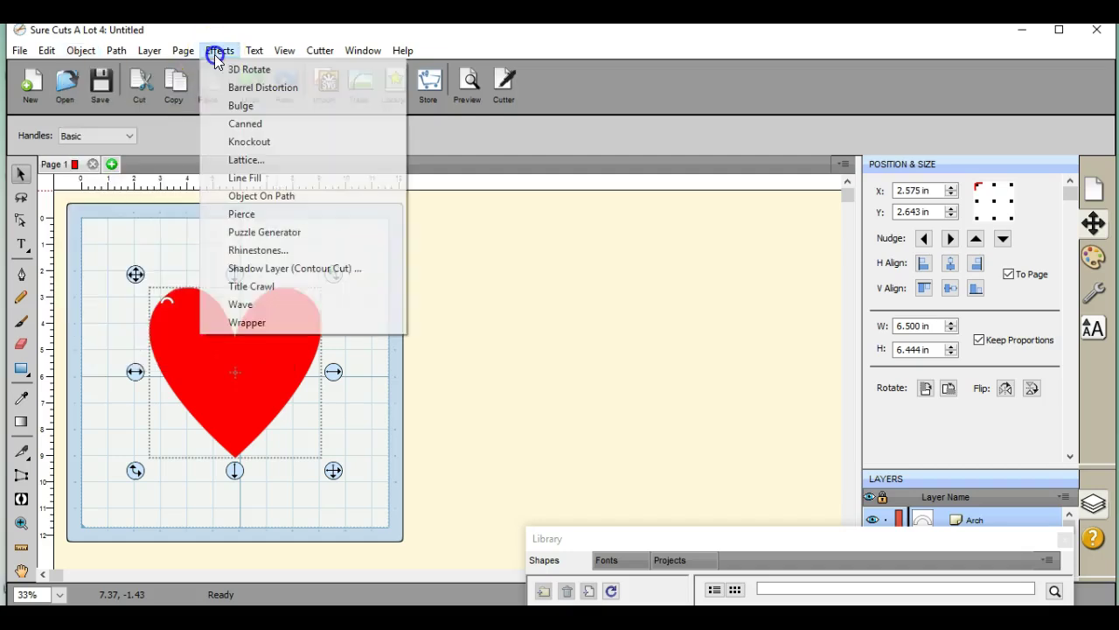
click(259, 196)
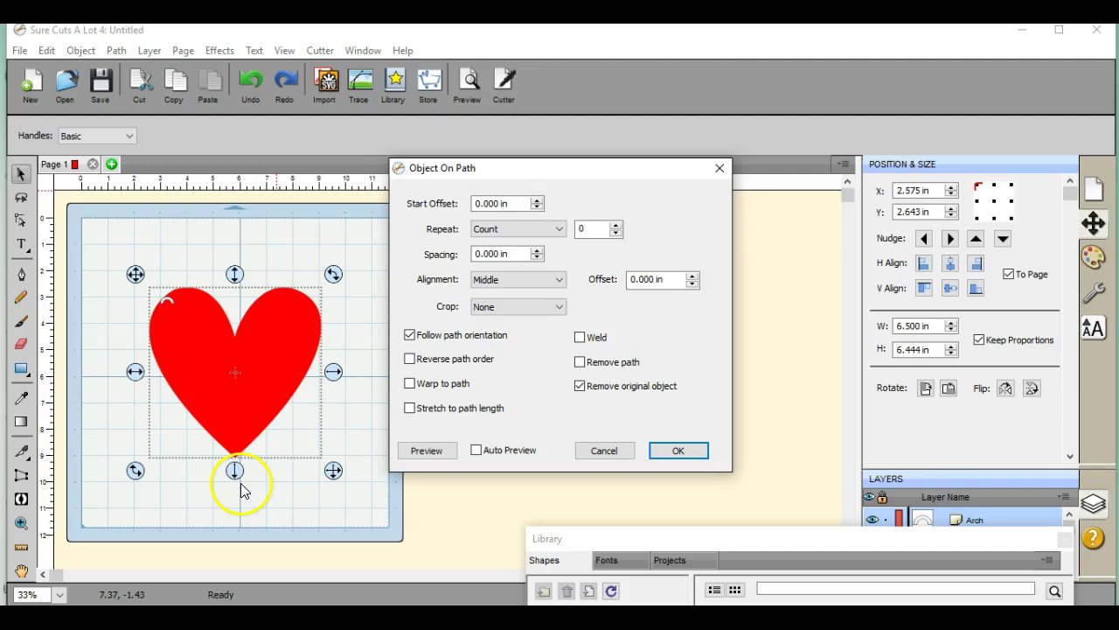
click(560, 229)
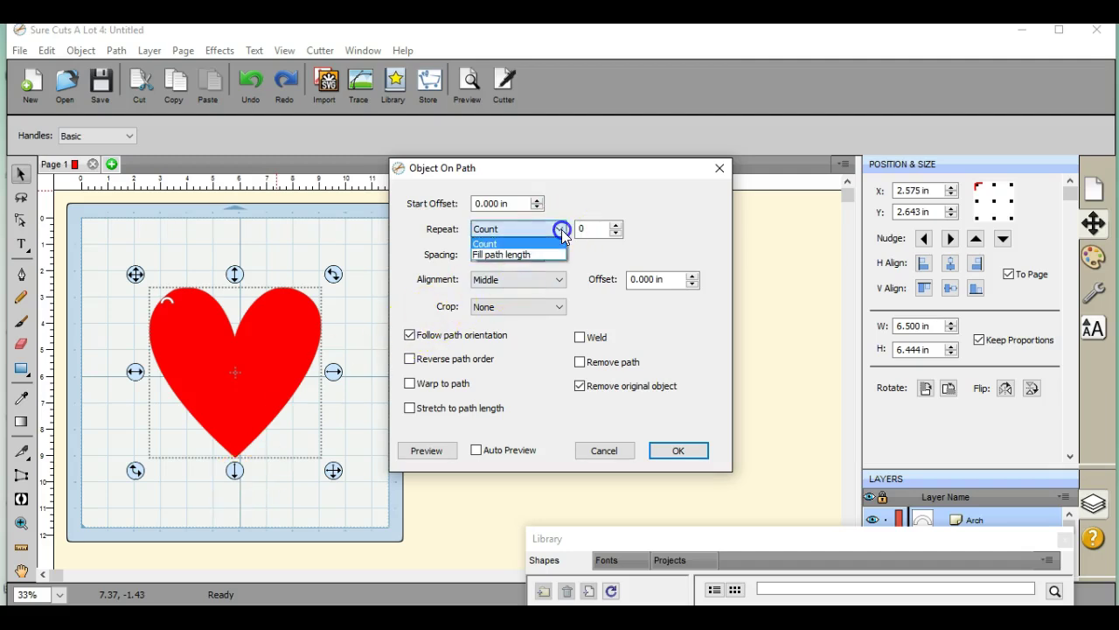
click(553, 254)
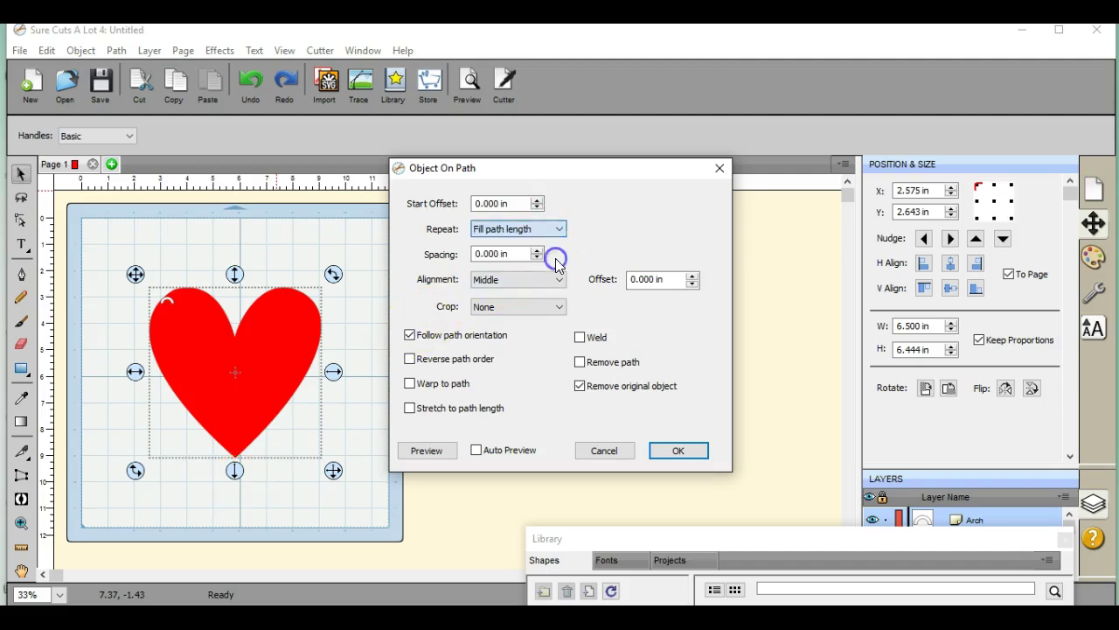
click(477, 450)
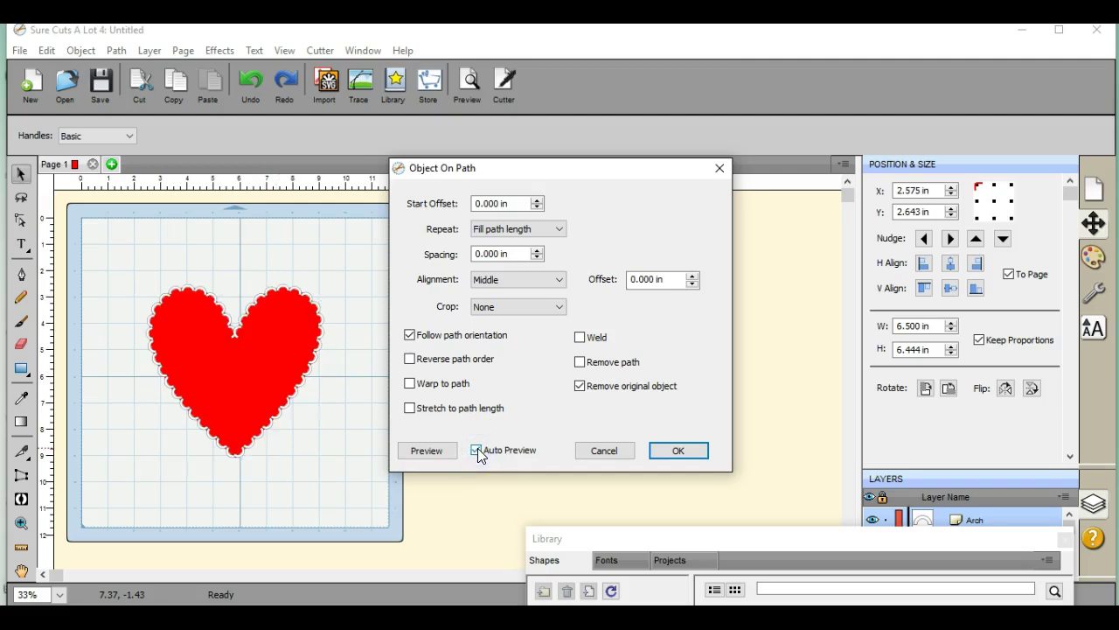
click(691, 450)
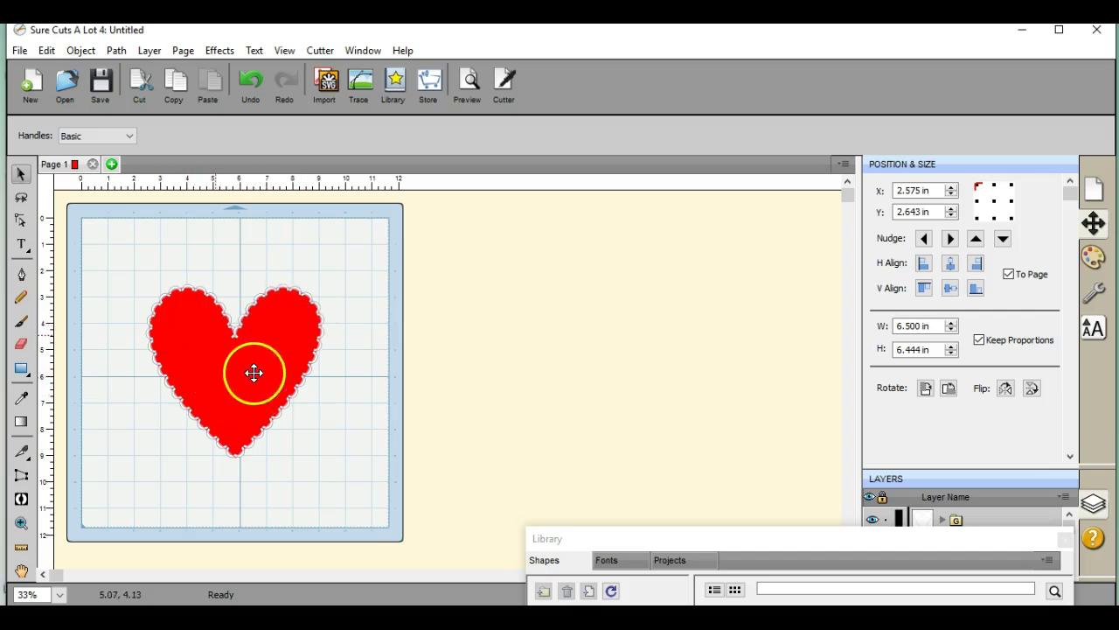
Select the heart together with its border of arches and combine them with Union.
drag(134, 258, 353, 473)
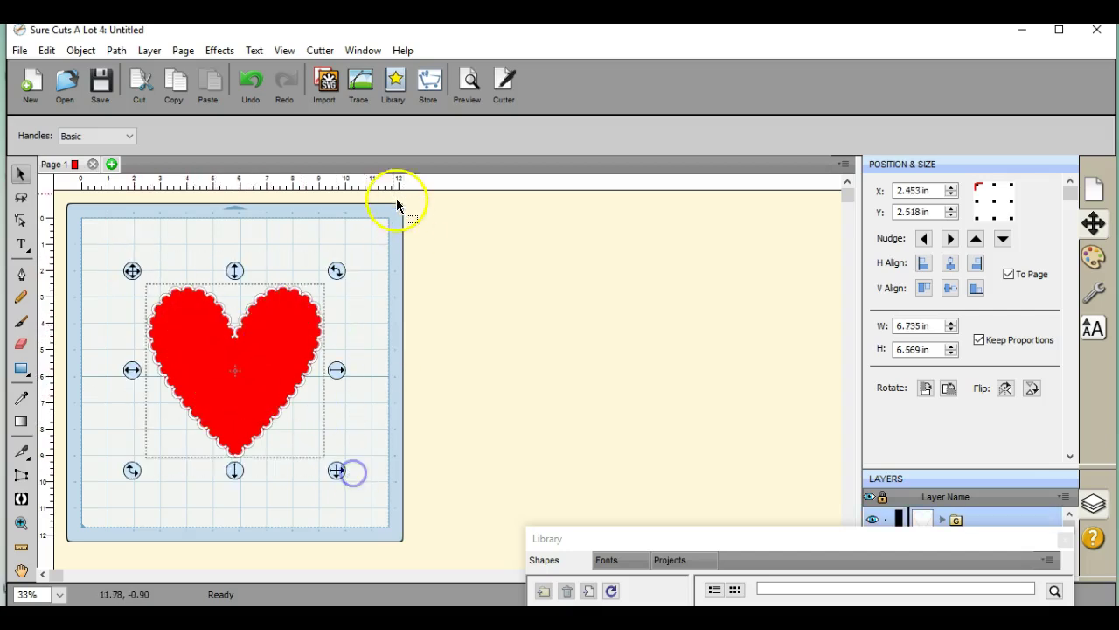
click(118, 51)
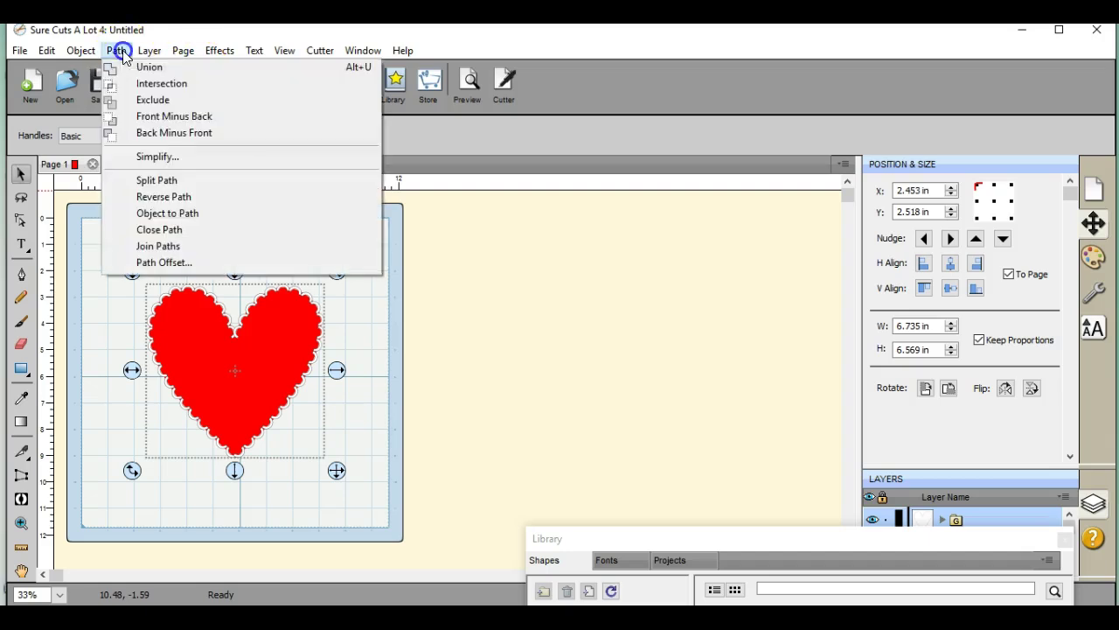
click(143, 70)
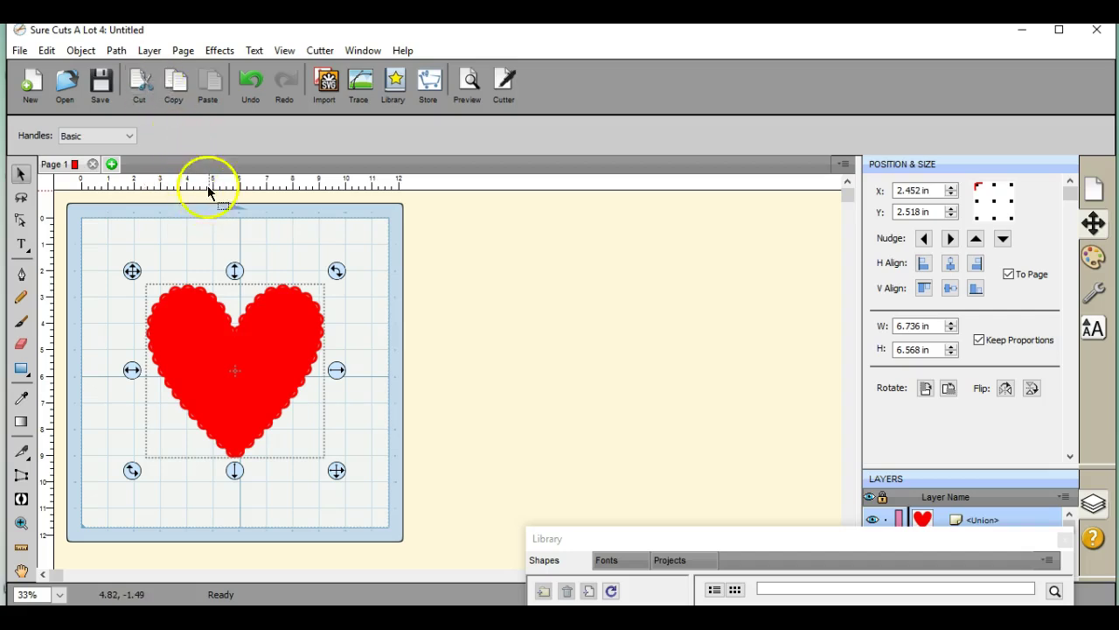
Add a 0.140 in shadow layer around the scalloped heart.
click(219, 50)
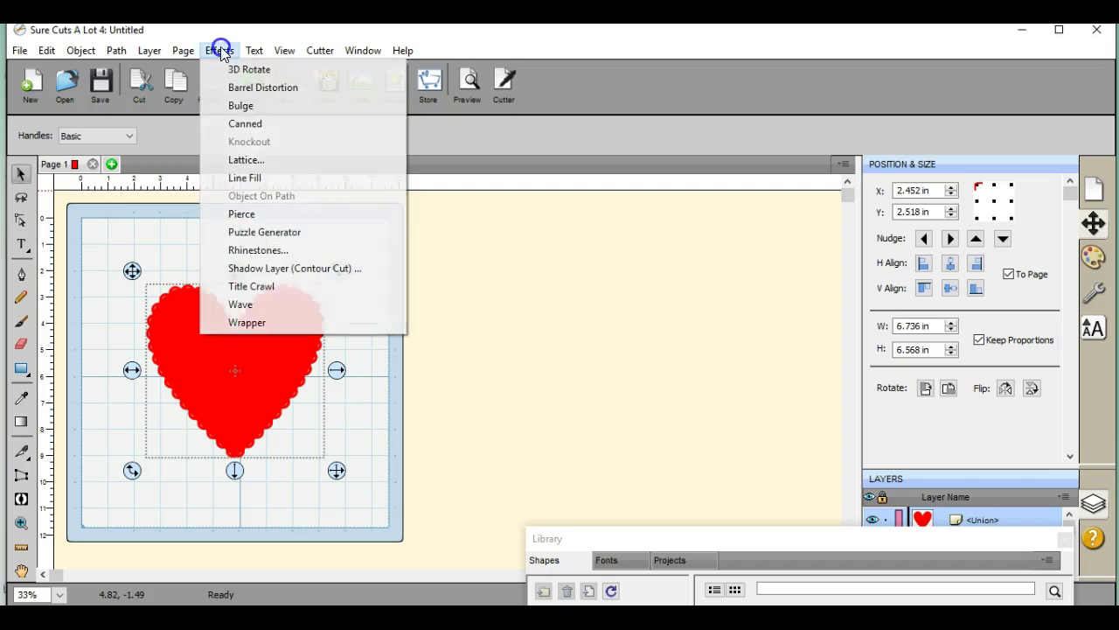
click(292, 271)
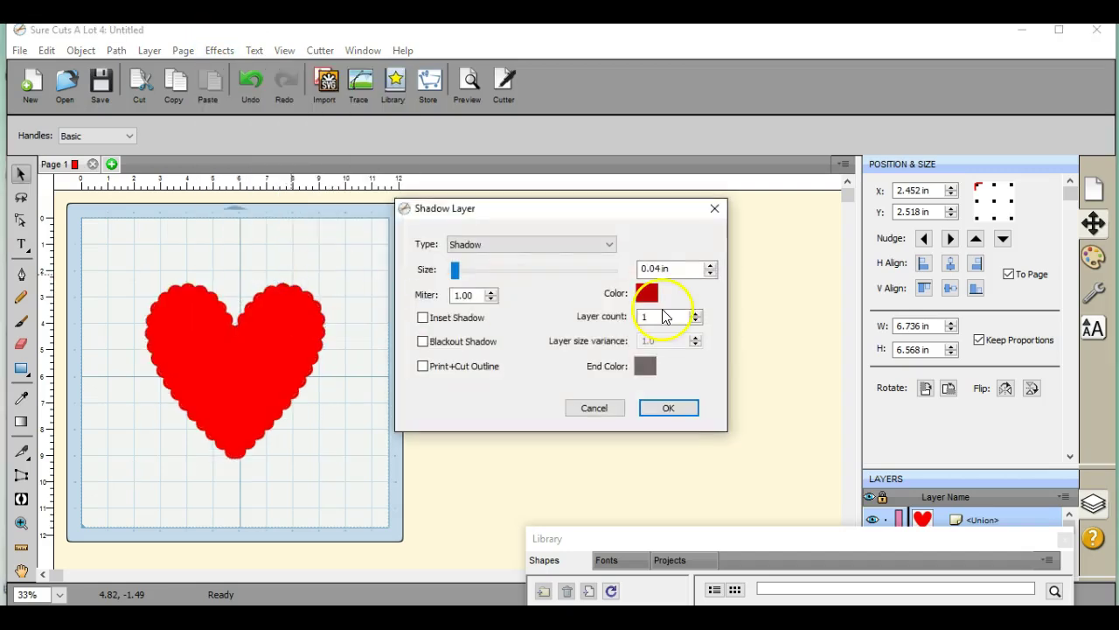
click(709, 263)
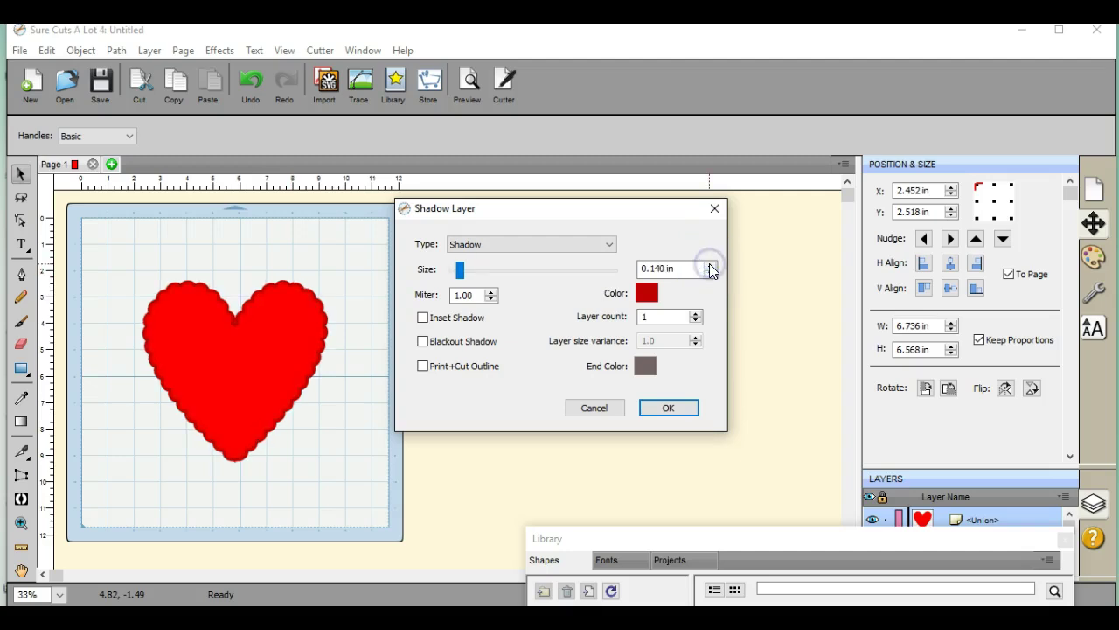
click(669, 408)
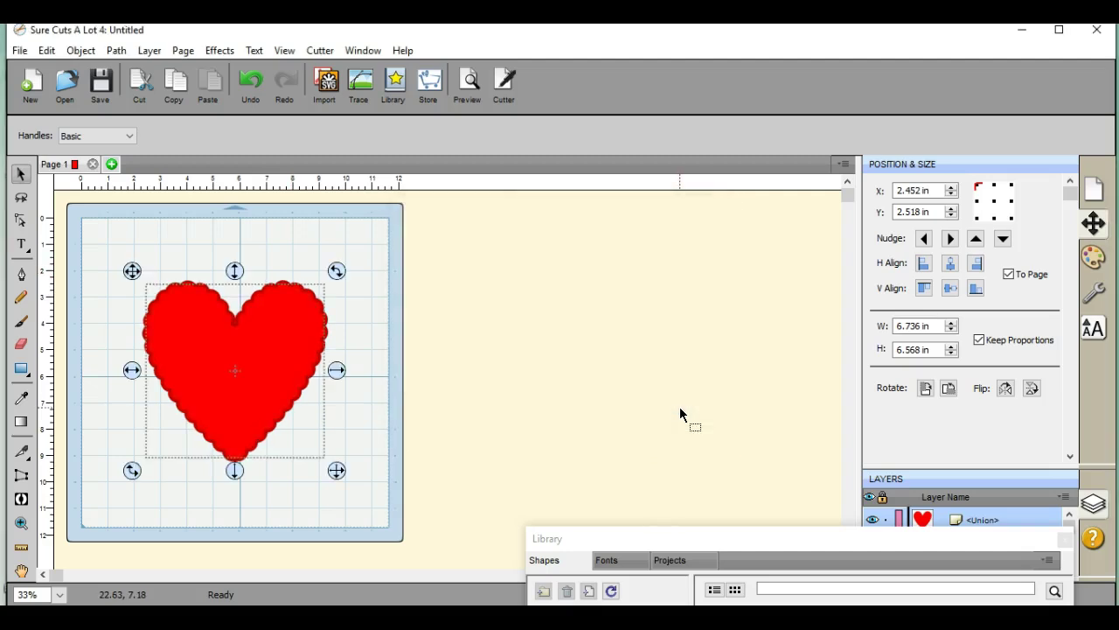
Move the bright red scalloped heart off the mat beside its shadow and duplicate it into two columns.
click(126, 367)
drag(126, 367, 397, 348)
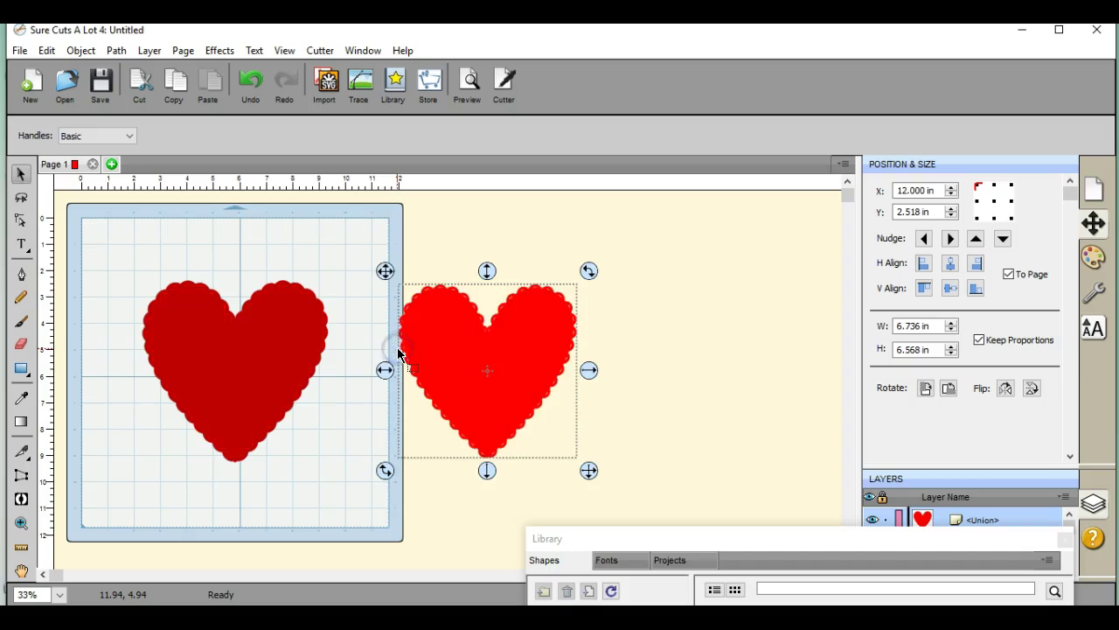
click(81, 51)
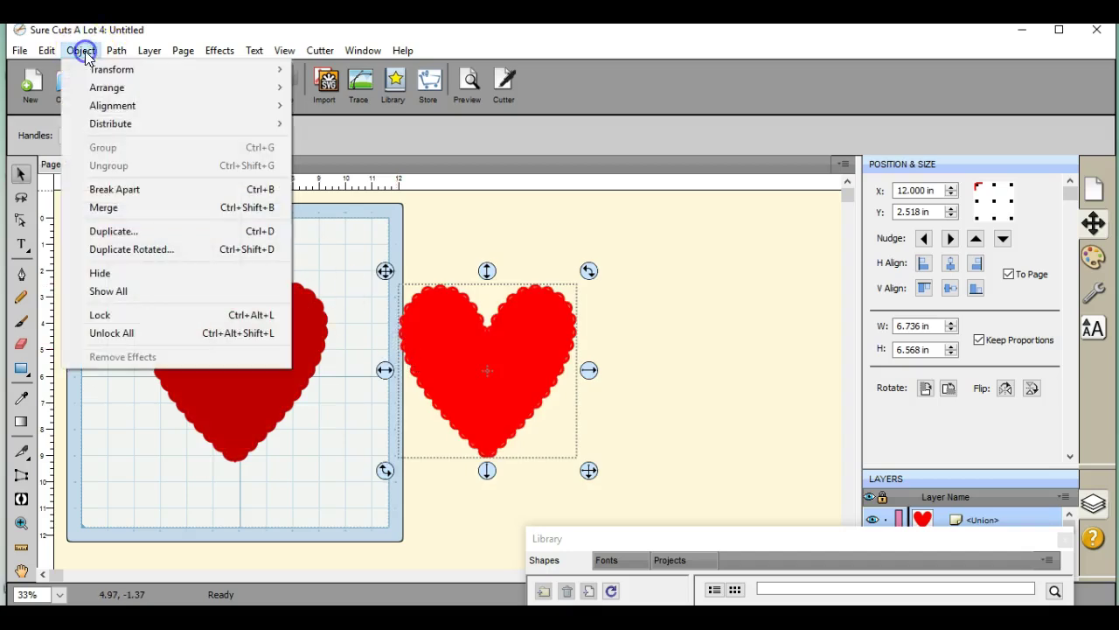
click(137, 231)
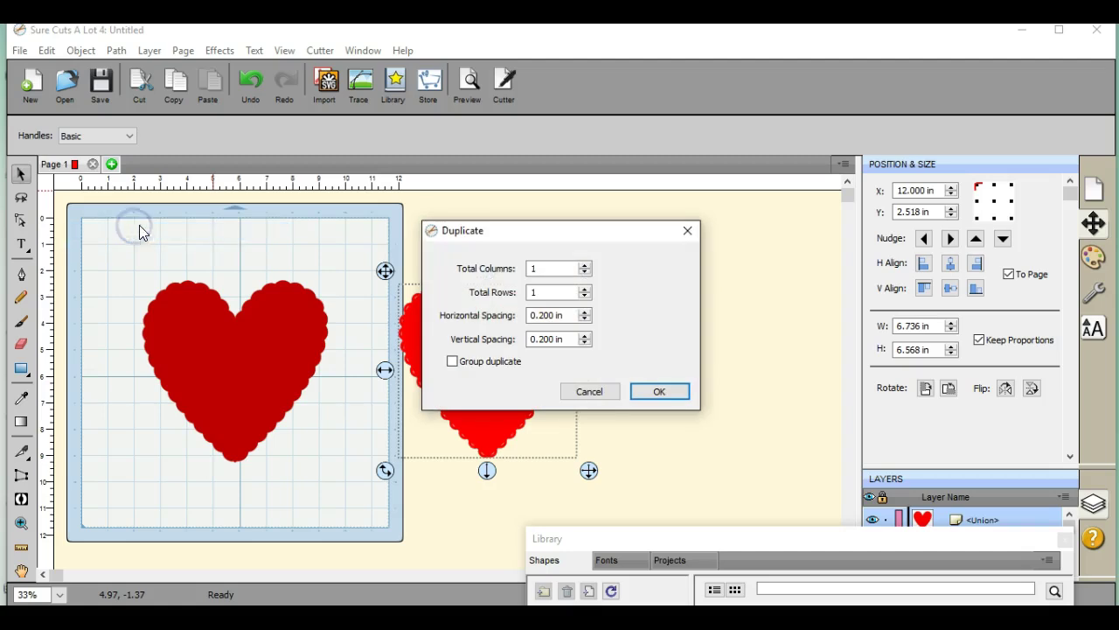
click(585, 264)
click(670, 394)
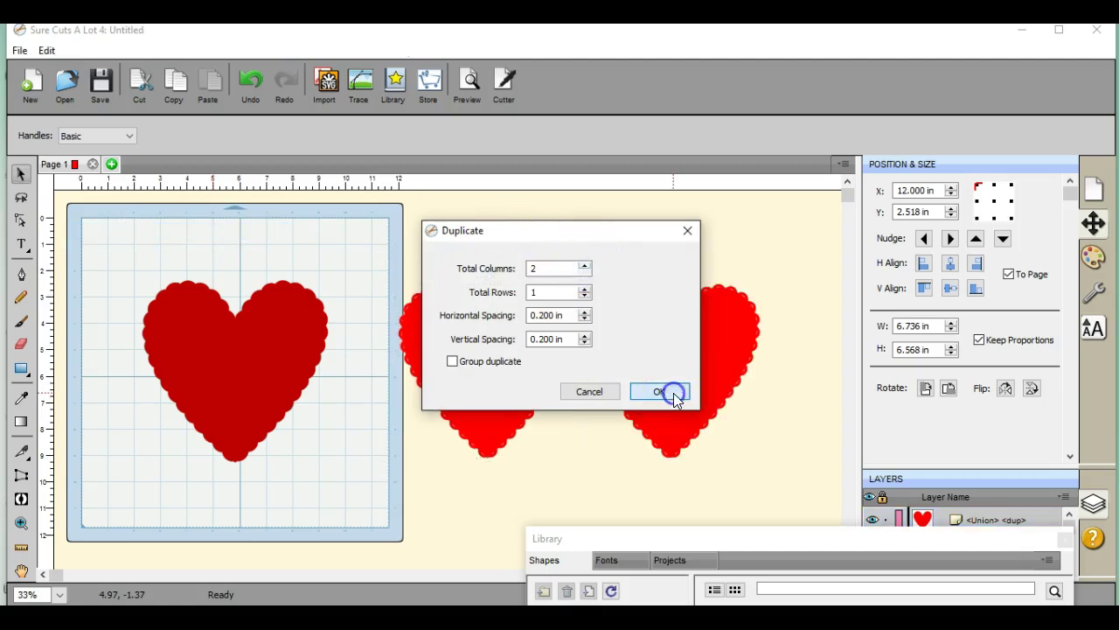
Move one bright red heart back over the dark shadow heart and center the two on each other horizontally and vertically, not to the page.
click(489, 367)
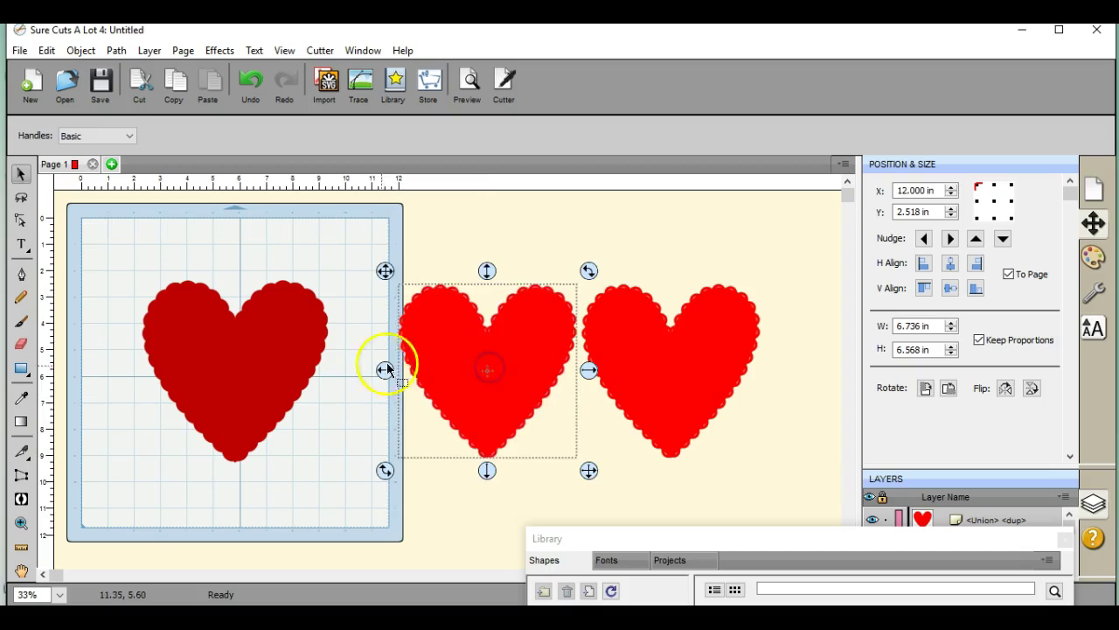
drag(388, 371, 147, 371)
drag(110, 242, 376, 511)
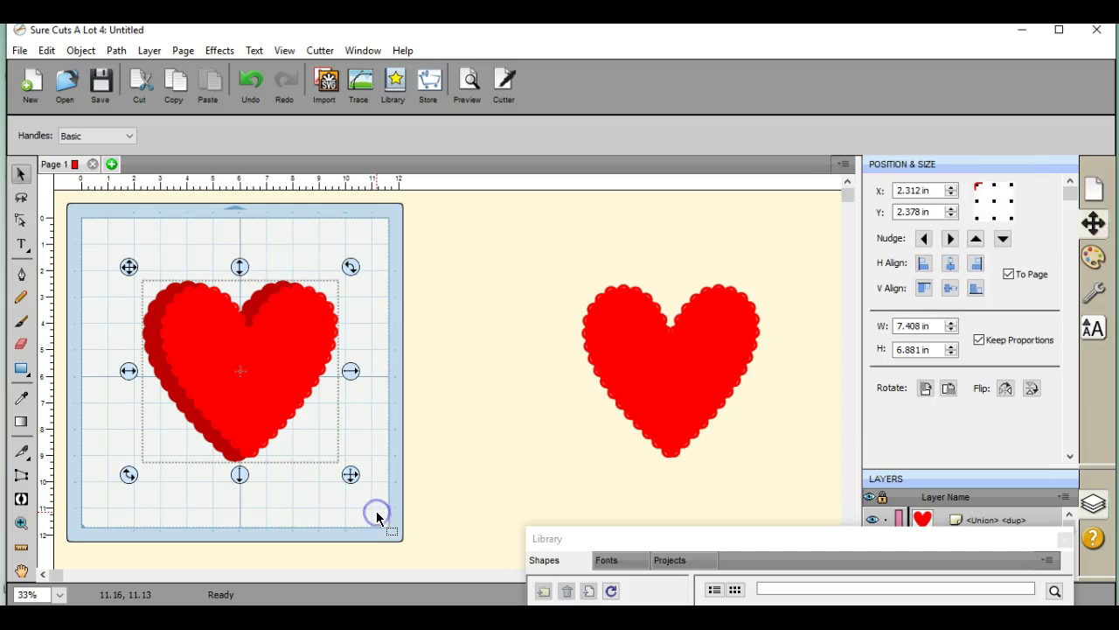
click(1009, 275)
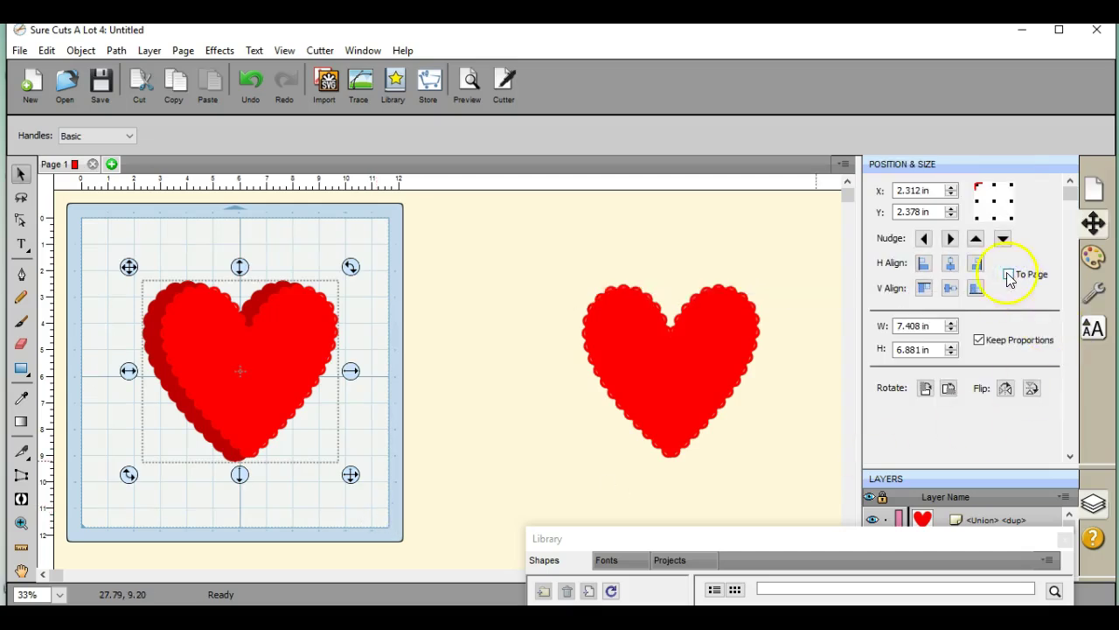
click(950, 262)
click(950, 288)
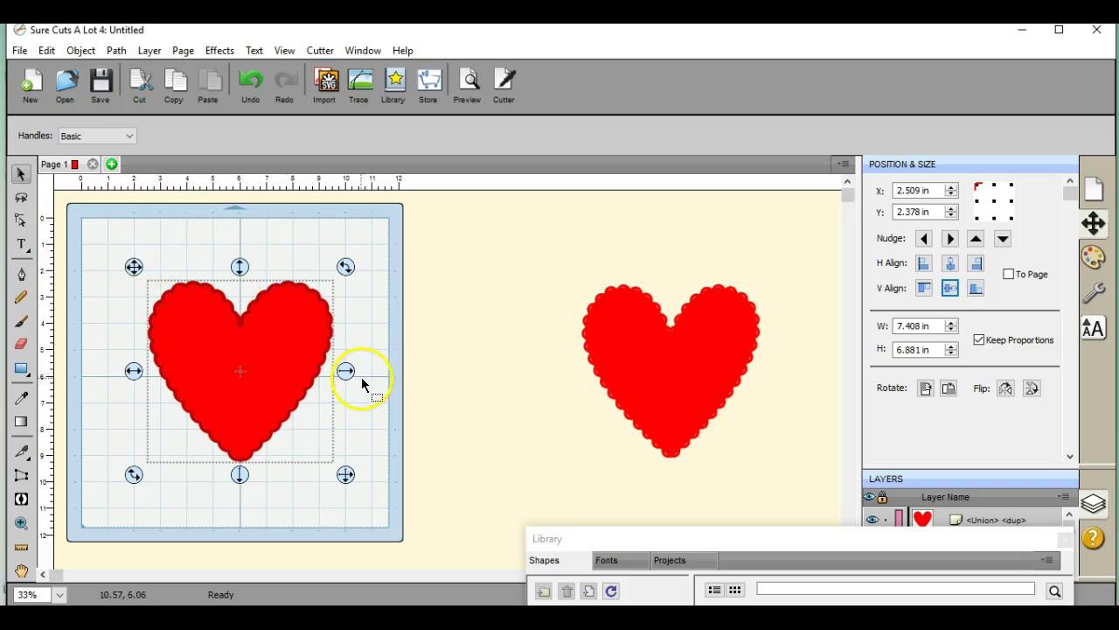
click(951, 287)
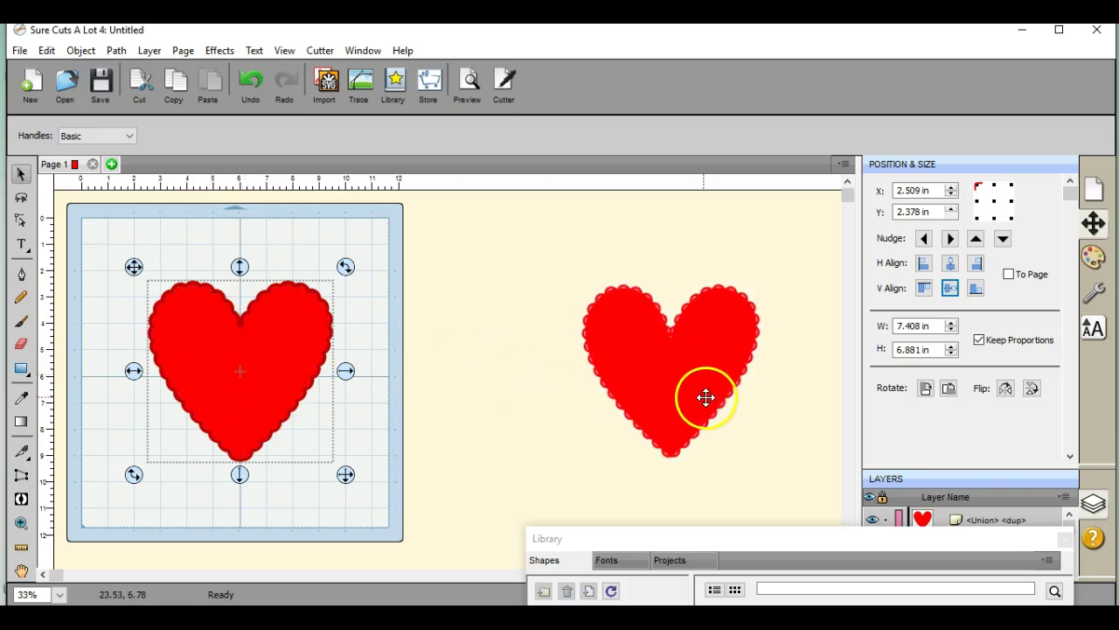
Cut the bright red heart out of the shadow heart on the mat with Back Minus Front.
click(116, 49)
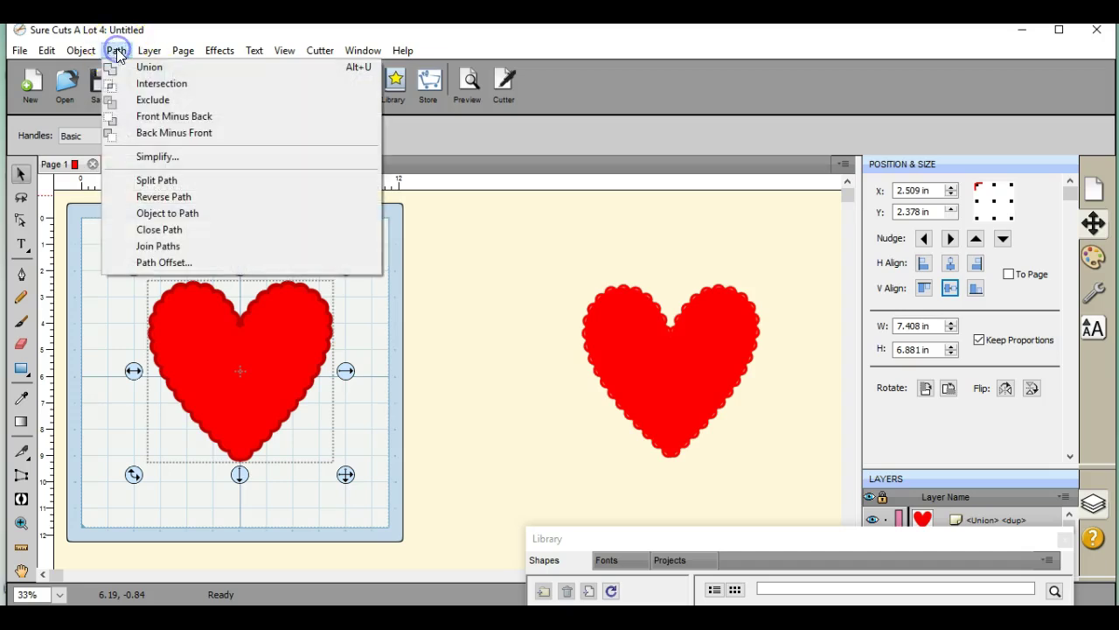
click(151, 135)
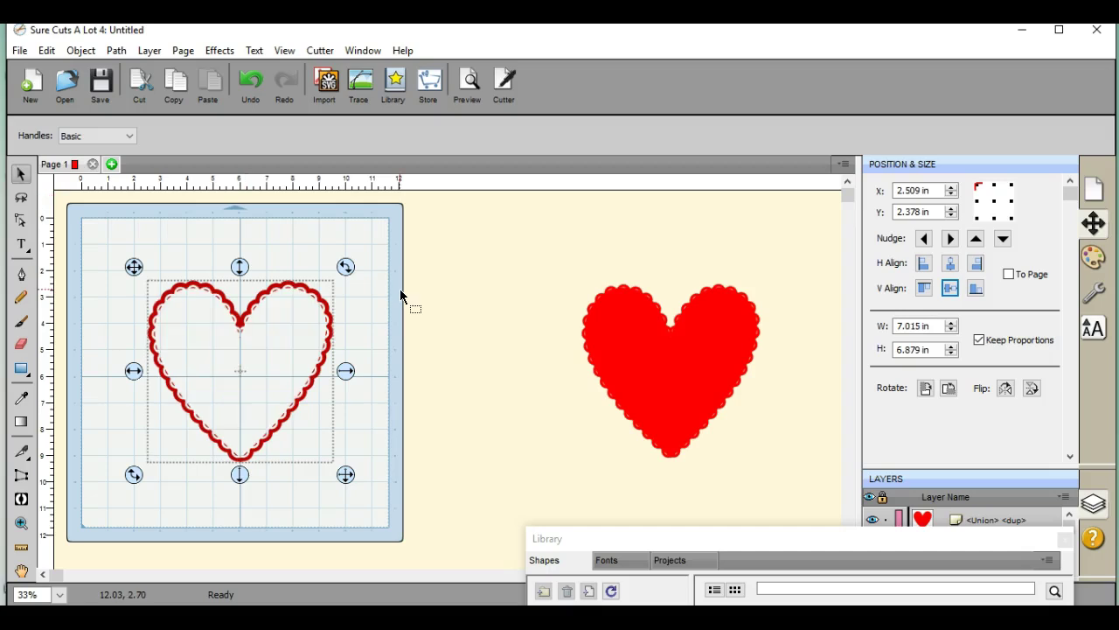
click(206, 351)
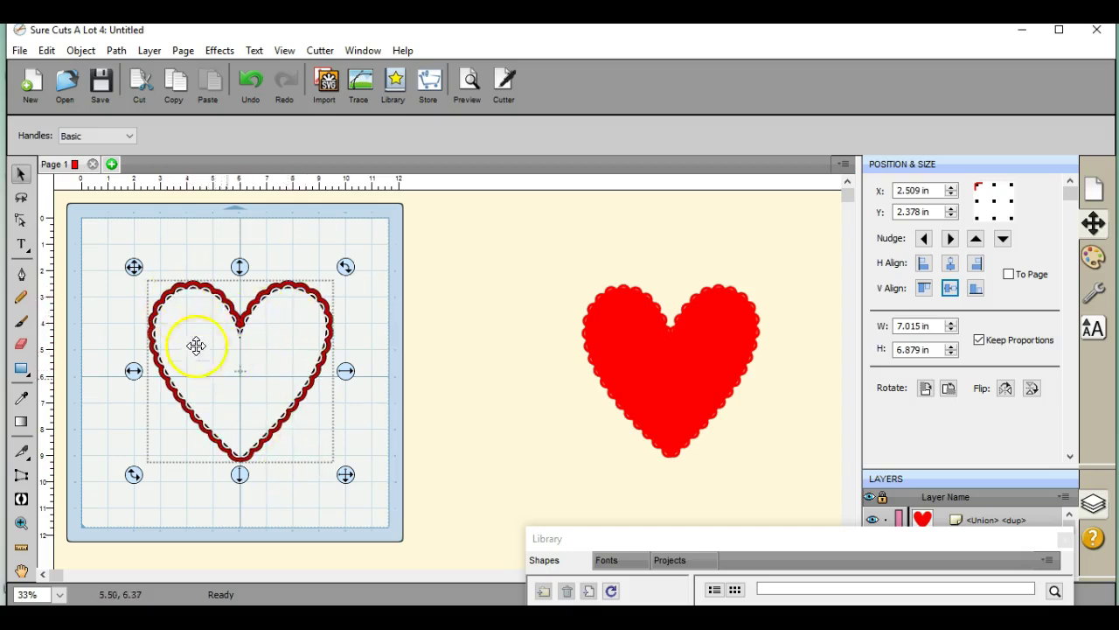
Move the remaining bright red heart onto the dark red lacy border and center the two on each other horizontally and vertically.
click(618, 350)
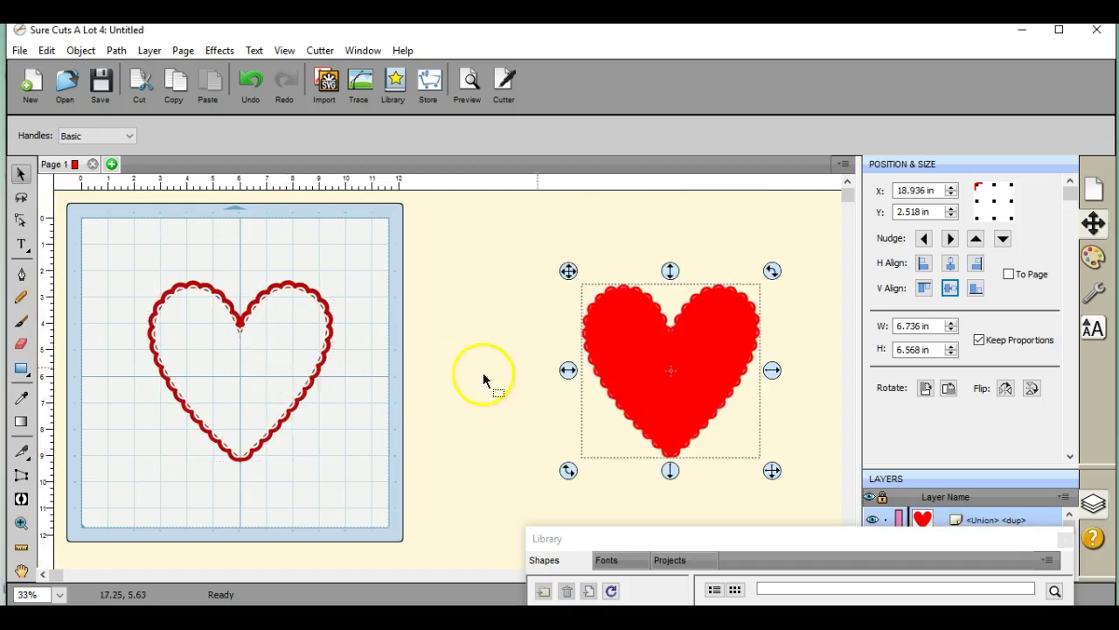
drag(629, 355, 202, 338)
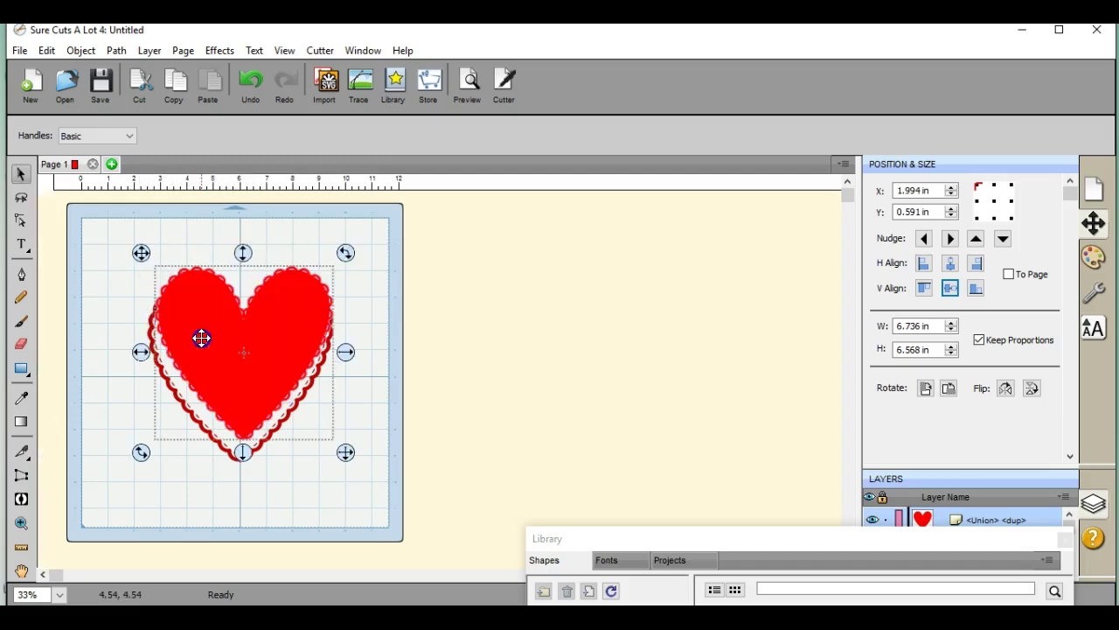
drag(111, 225, 365, 466)
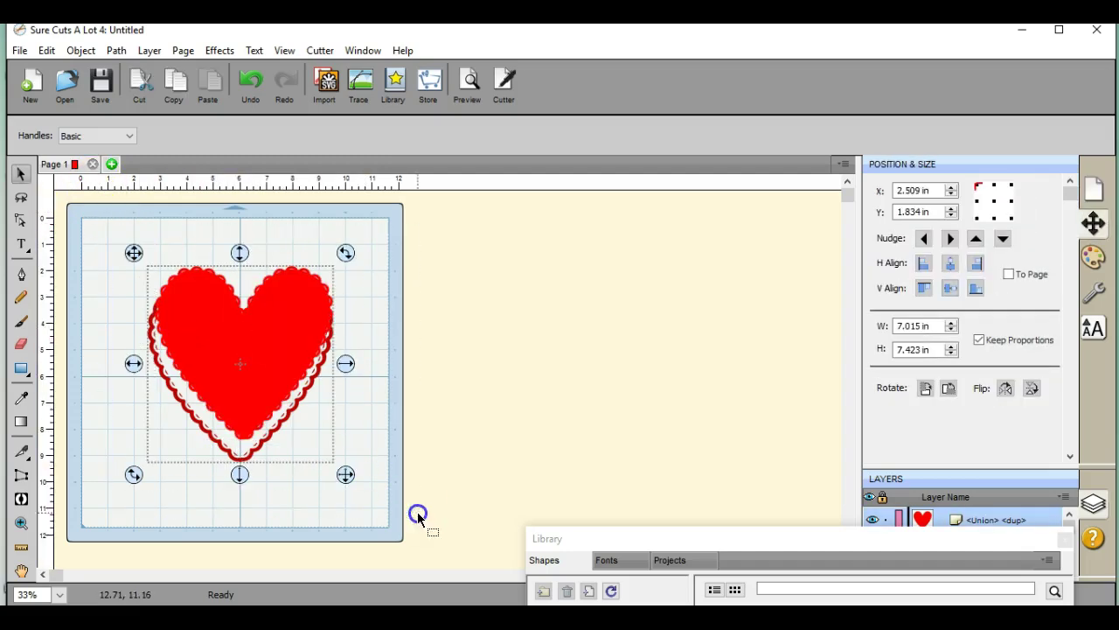
click(953, 268)
click(950, 286)
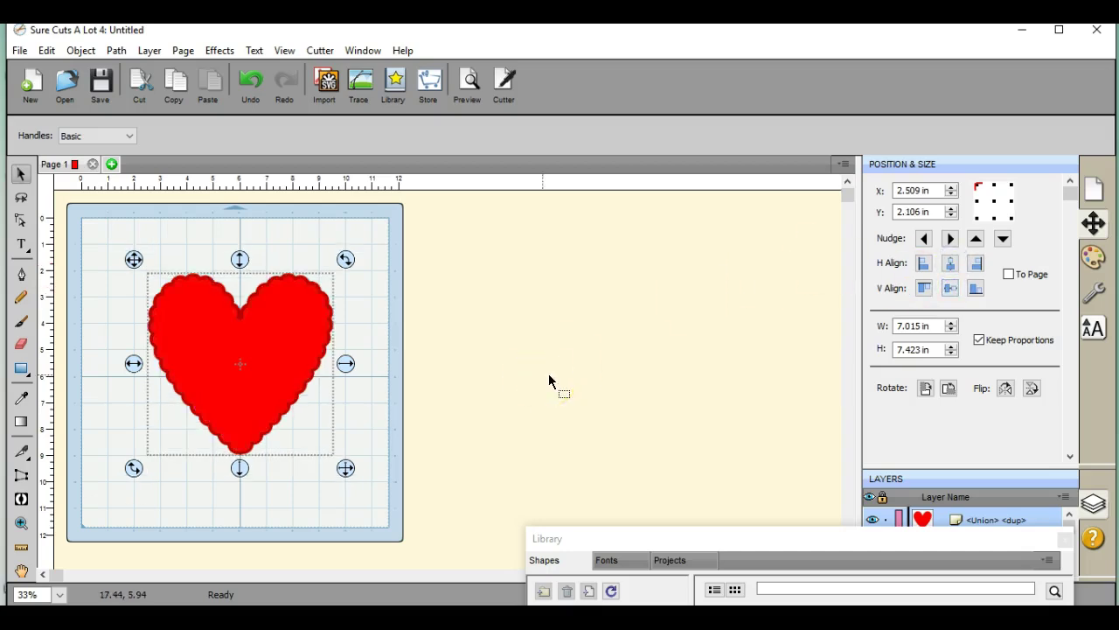
Pull the bright red heart off the mat to reveal the lacy border and place it back inside the border.
click(430, 343)
drag(270, 350, 558, 309)
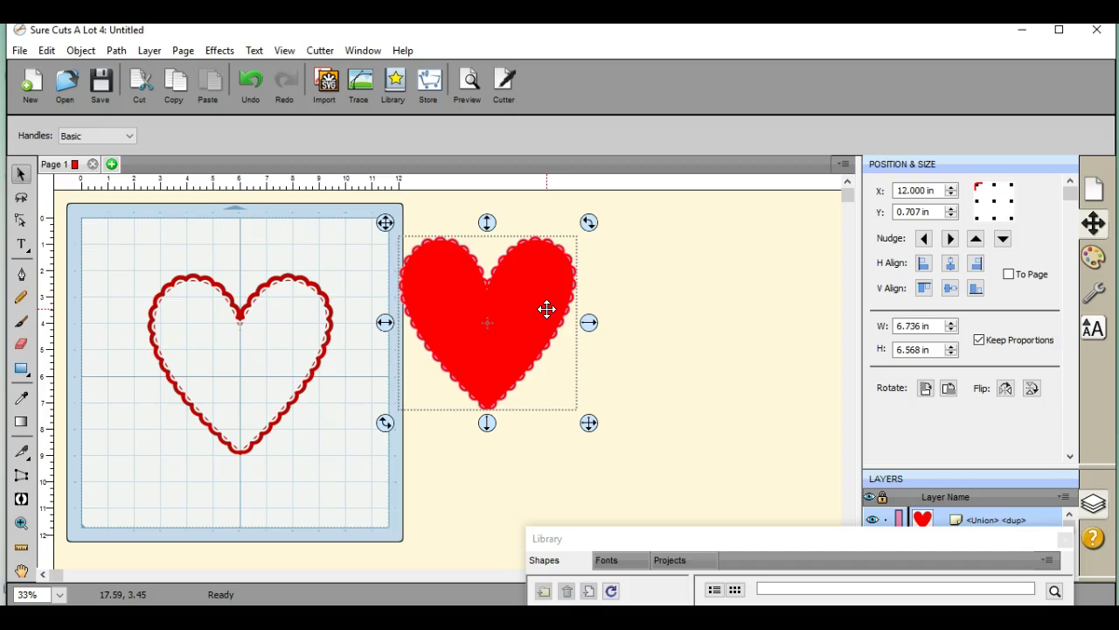
drag(545, 308, 299, 354)
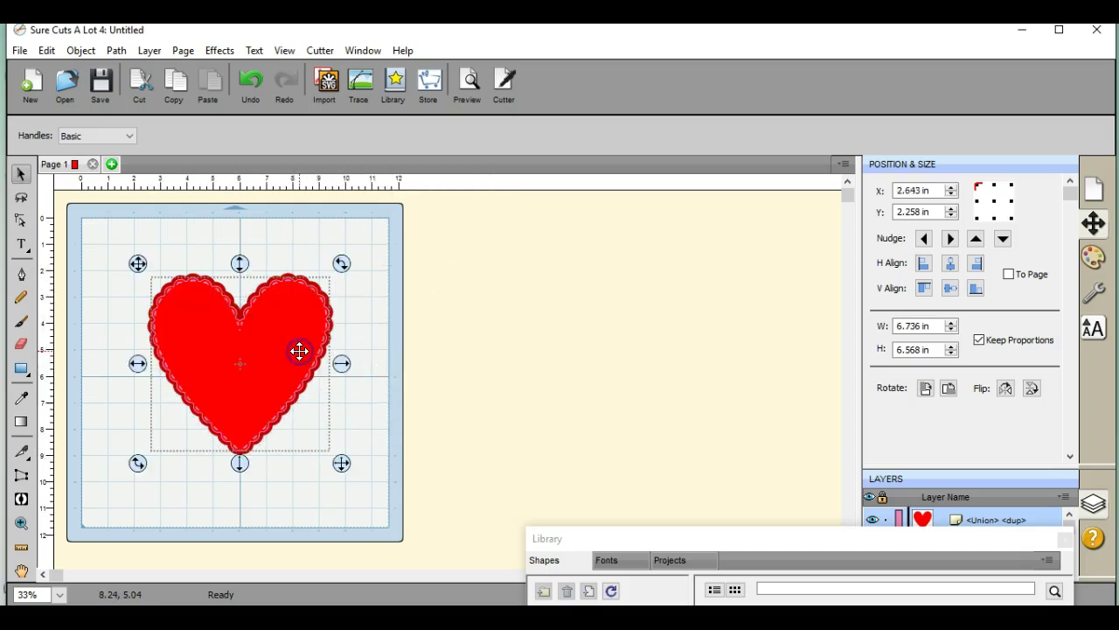
Clear the mat by selecting the bright red heart together with its lacy border and removing both.
click(152, 248)
drag(122, 231, 371, 518)
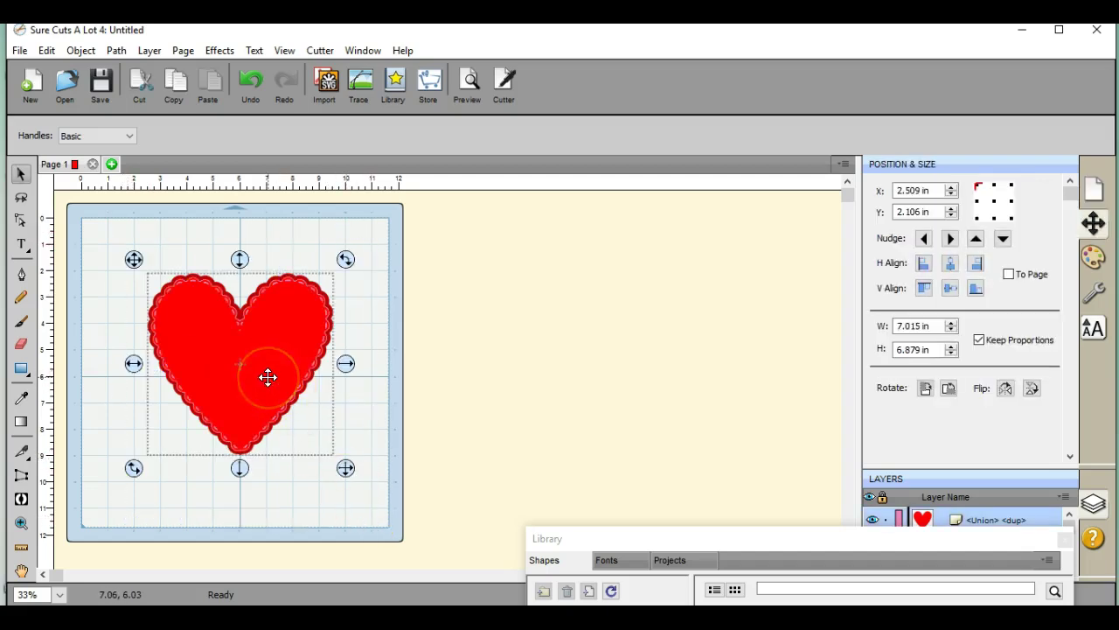
right_click(231, 347)
click(300, 183)
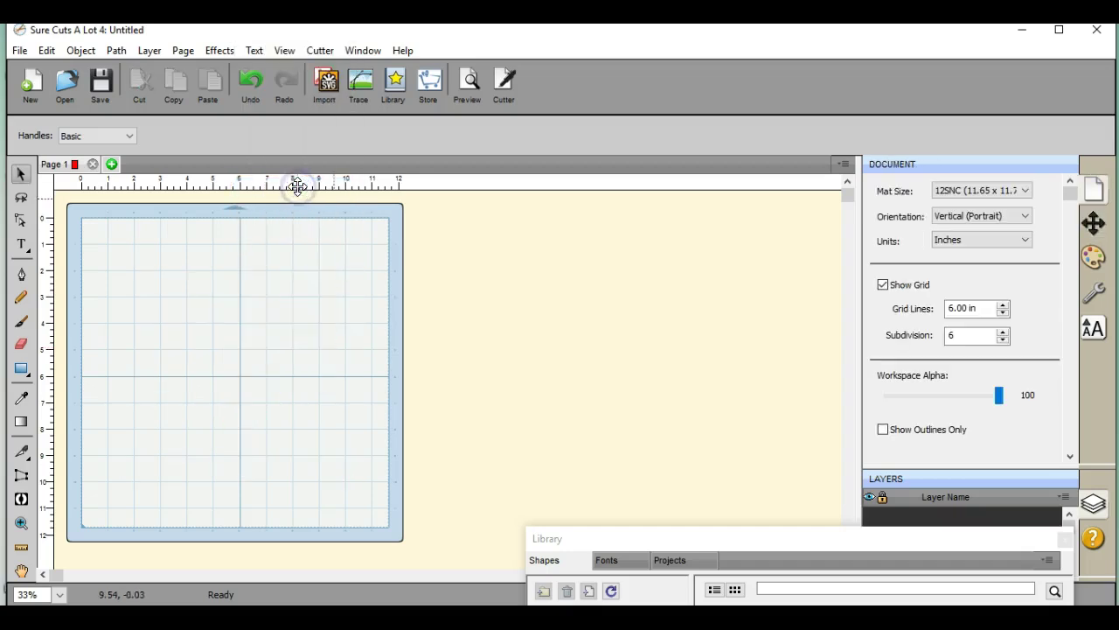
Add a circle from the Basic Shapes library and enlarge it proportionally to 6.000 in wide.
drag(697, 541, 615, 194)
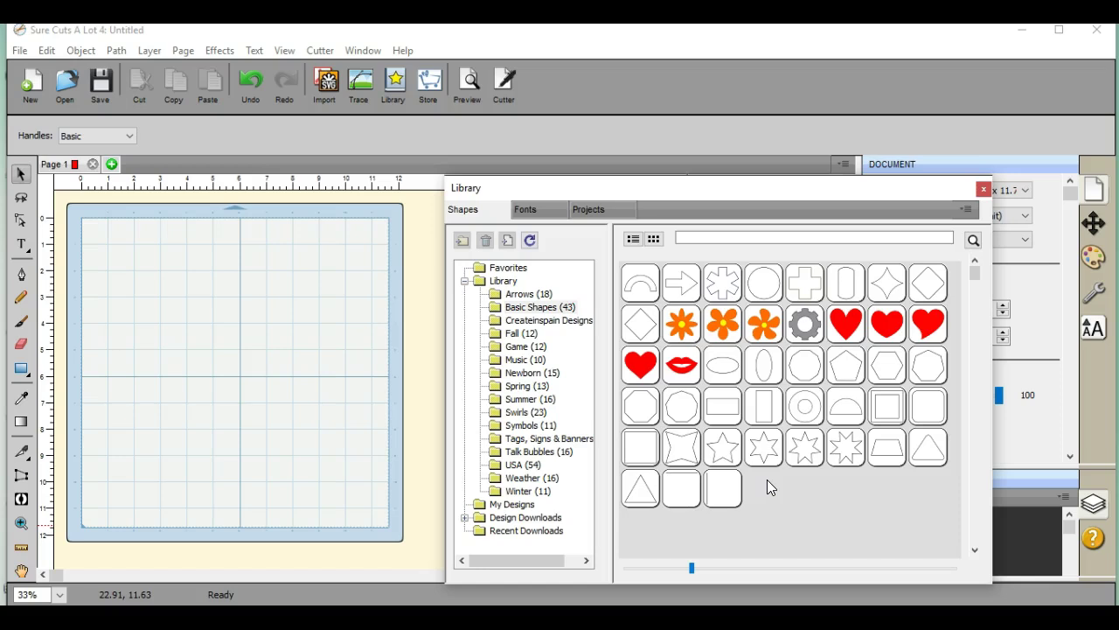
double_click(766, 286)
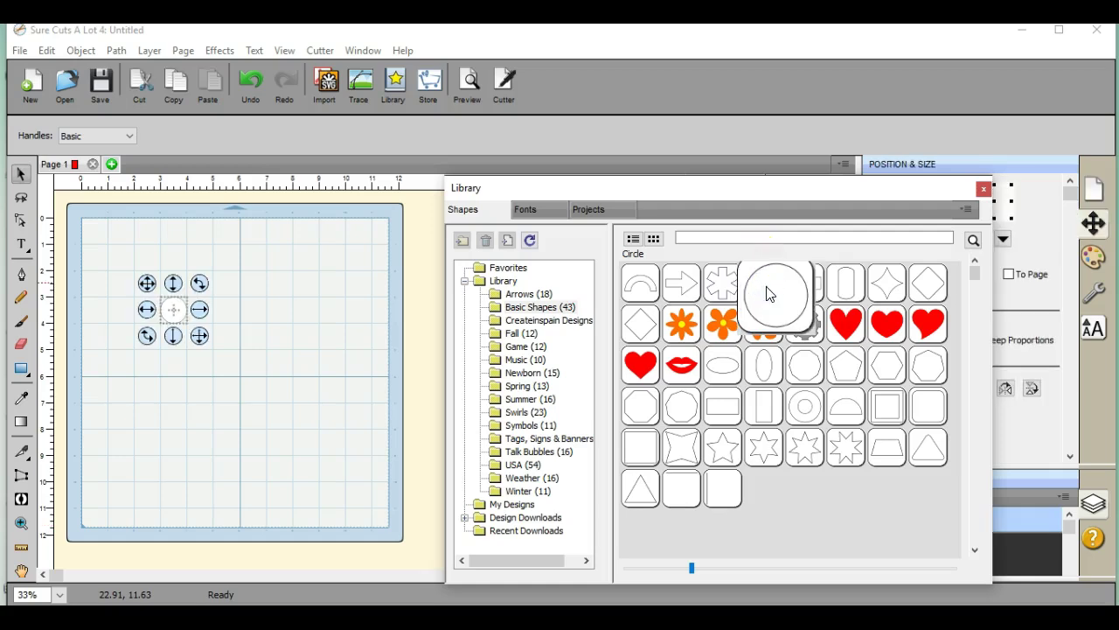
drag(754, 191, 806, 536)
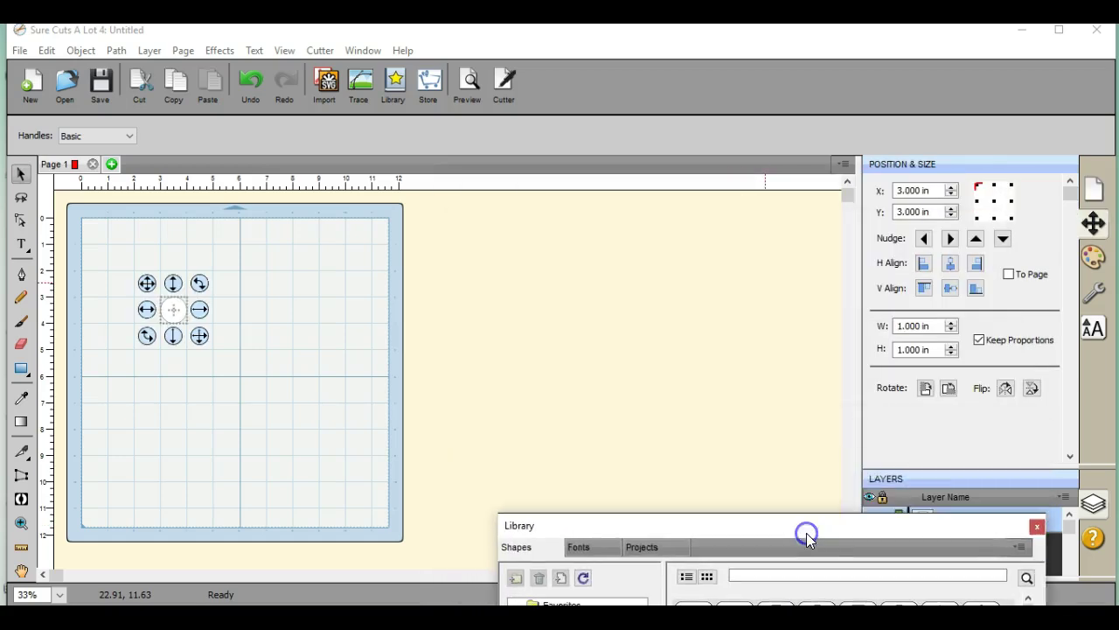
click(951, 322)
click(952, 322)
drag(952, 322, 951, 322)
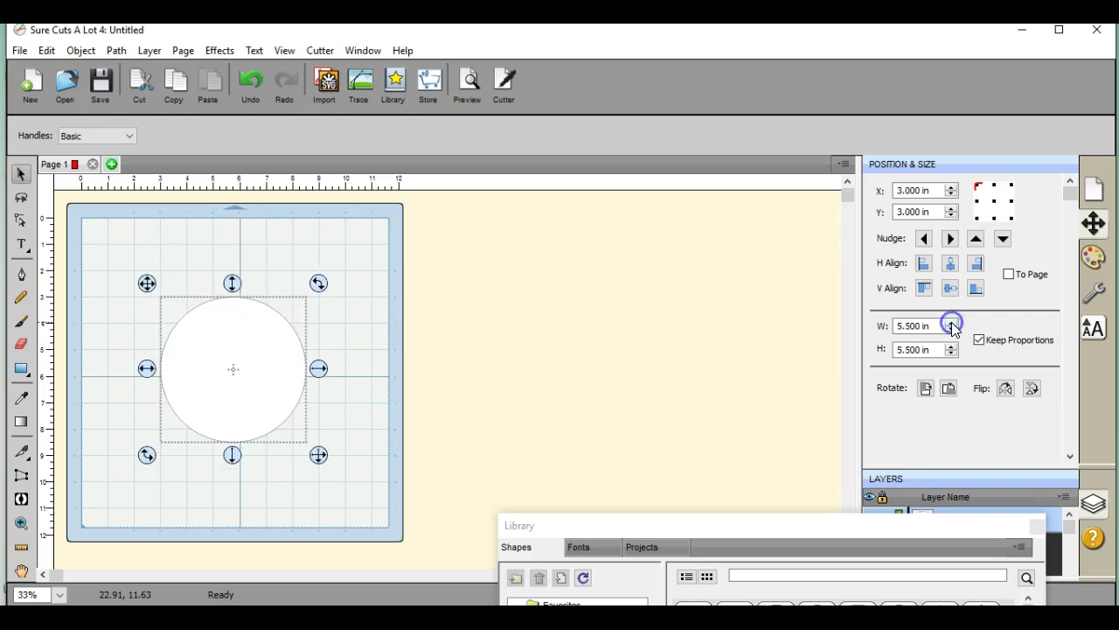
click(952, 322)
click(952, 322)
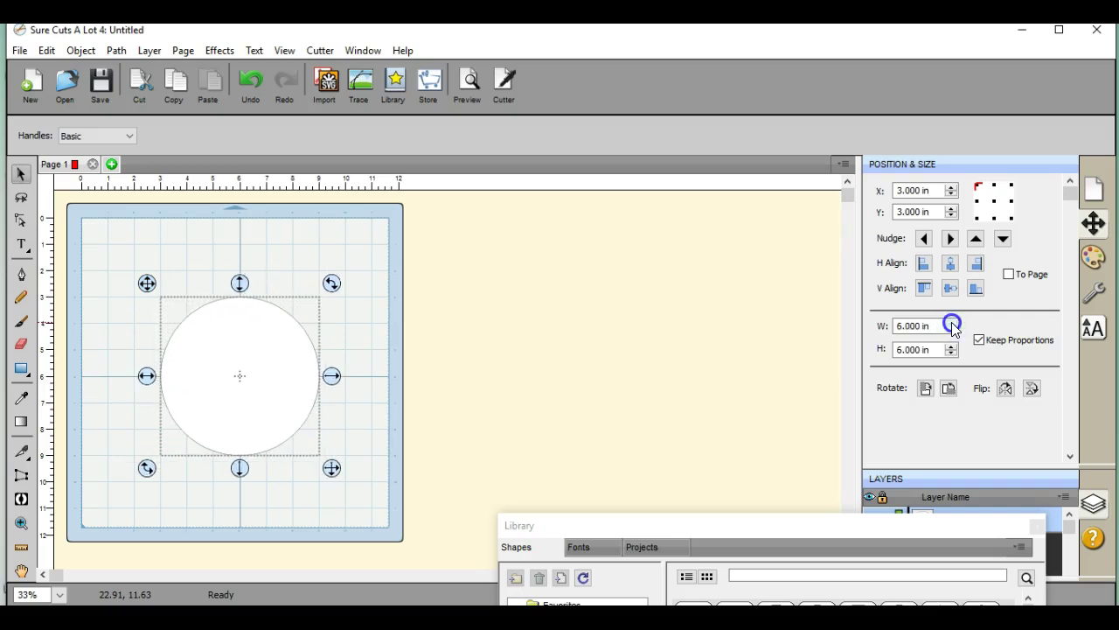
Center the circle horizontally and vertically to the page.
click(1010, 274)
click(951, 264)
click(949, 286)
Add a five-pointed star from the Basic Shapes library to the mat.
drag(774, 528, 775, 158)
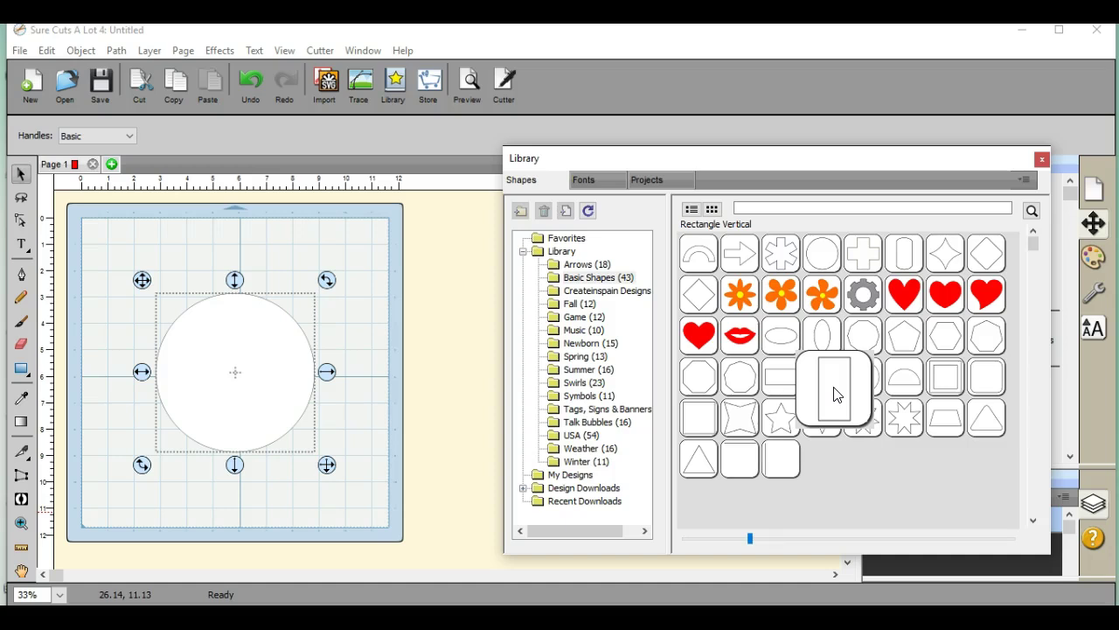
double_click(779, 429)
drag(761, 159, 725, 545)
Start Object On Path for the star and circle, with Repeat set to Fill path length and Auto Preview turned on.
click(380, 447)
drag(139, 253, 346, 518)
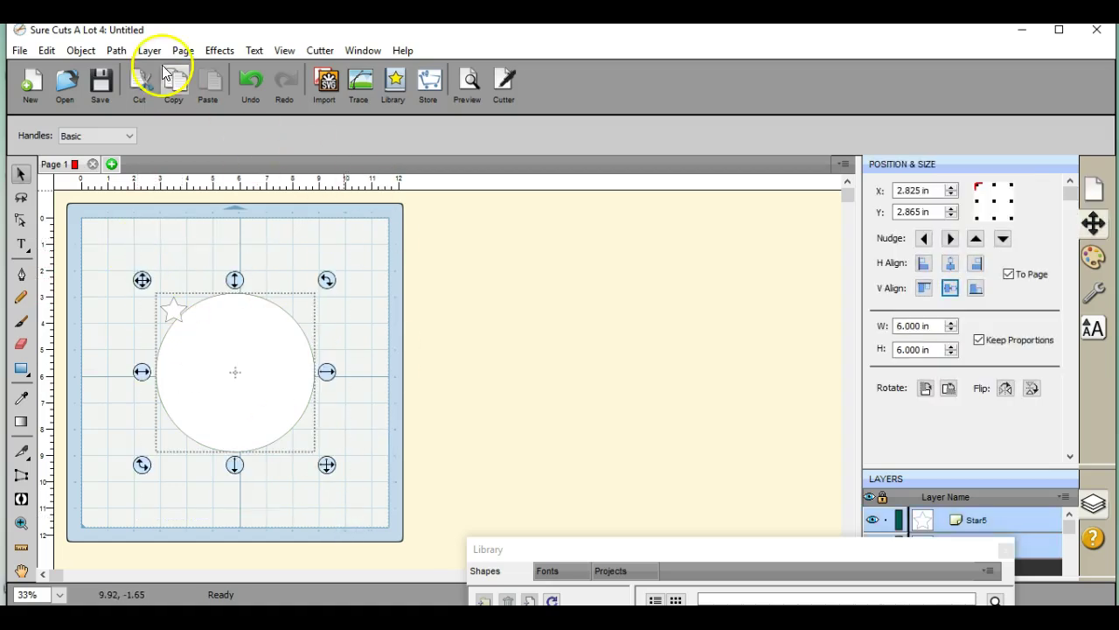
click(219, 50)
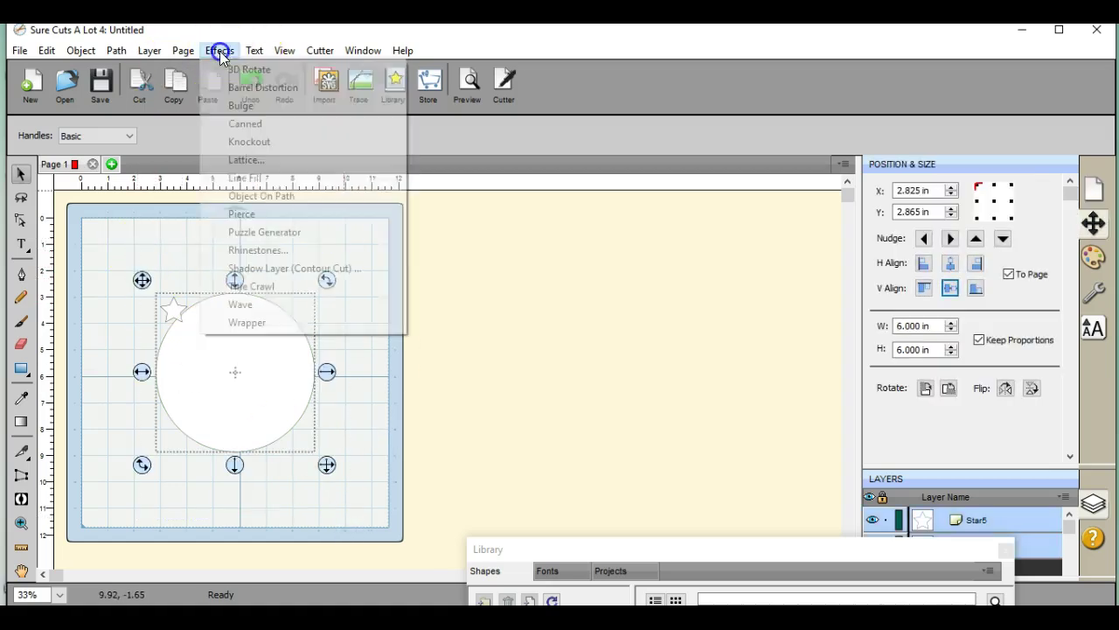
click(251, 196)
click(559, 228)
click(559, 253)
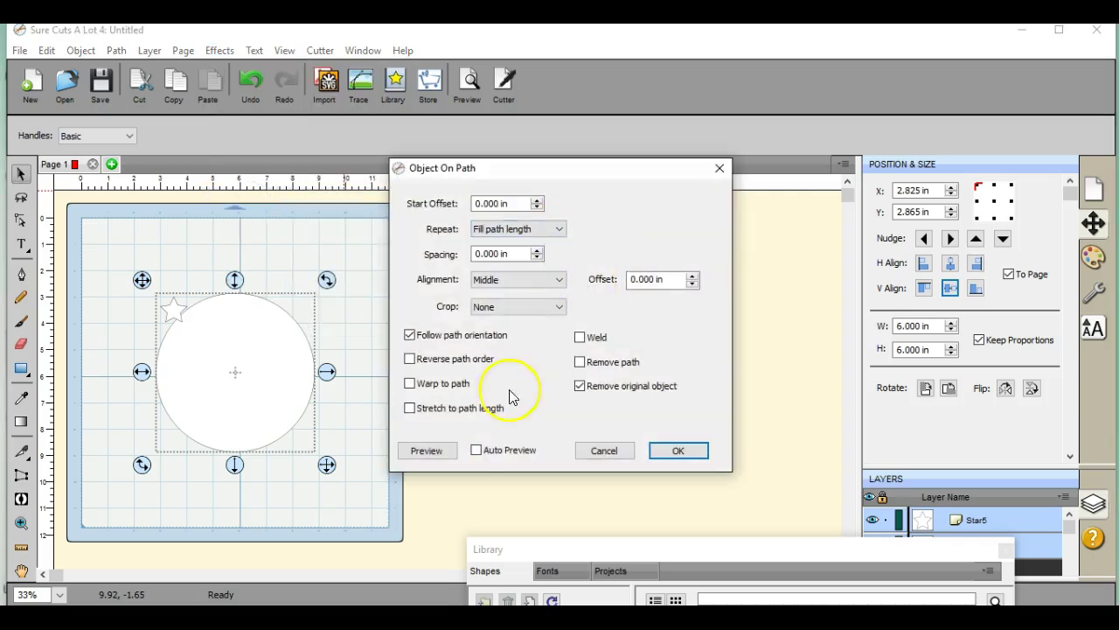
click(476, 451)
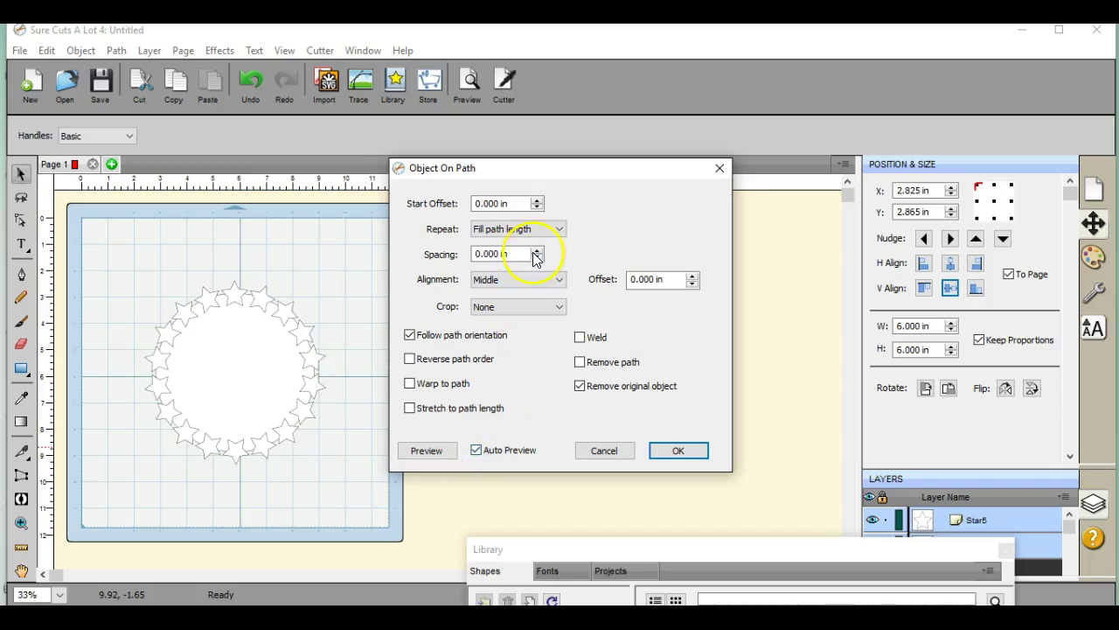
Set the star spacing to -0.15 in, enable Remove path and apply Object On Path.
click(536, 258)
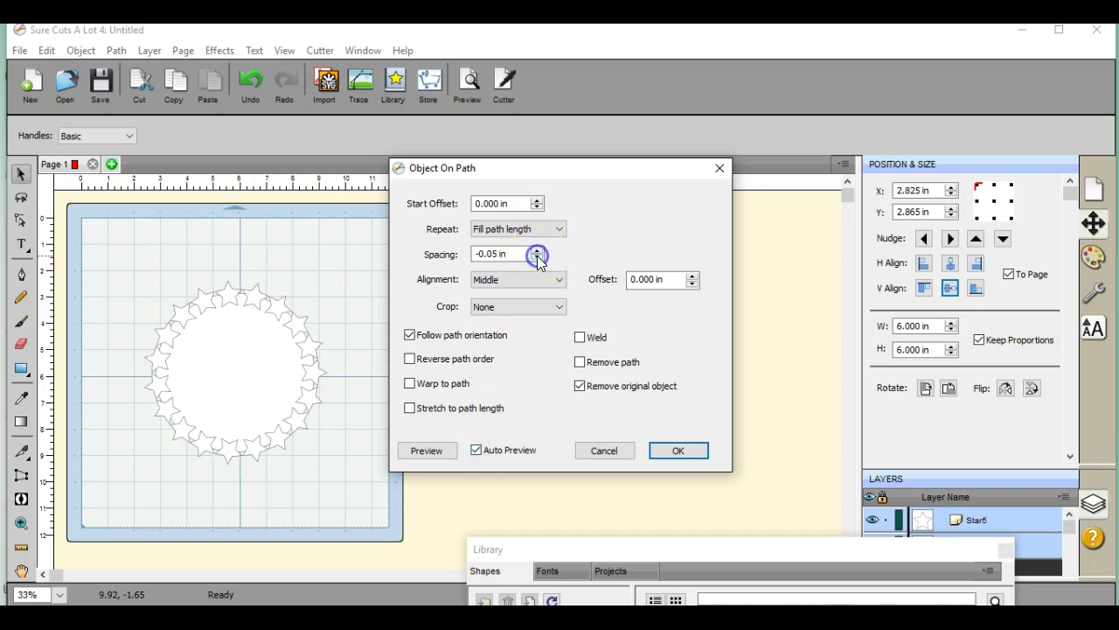
click(537, 258)
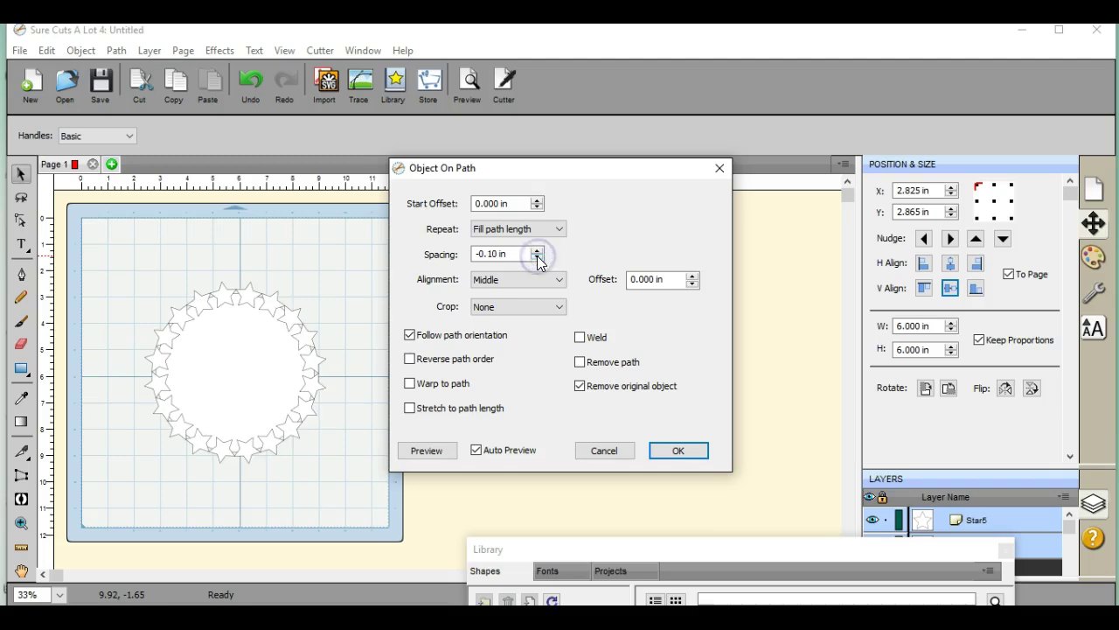
click(536, 258)
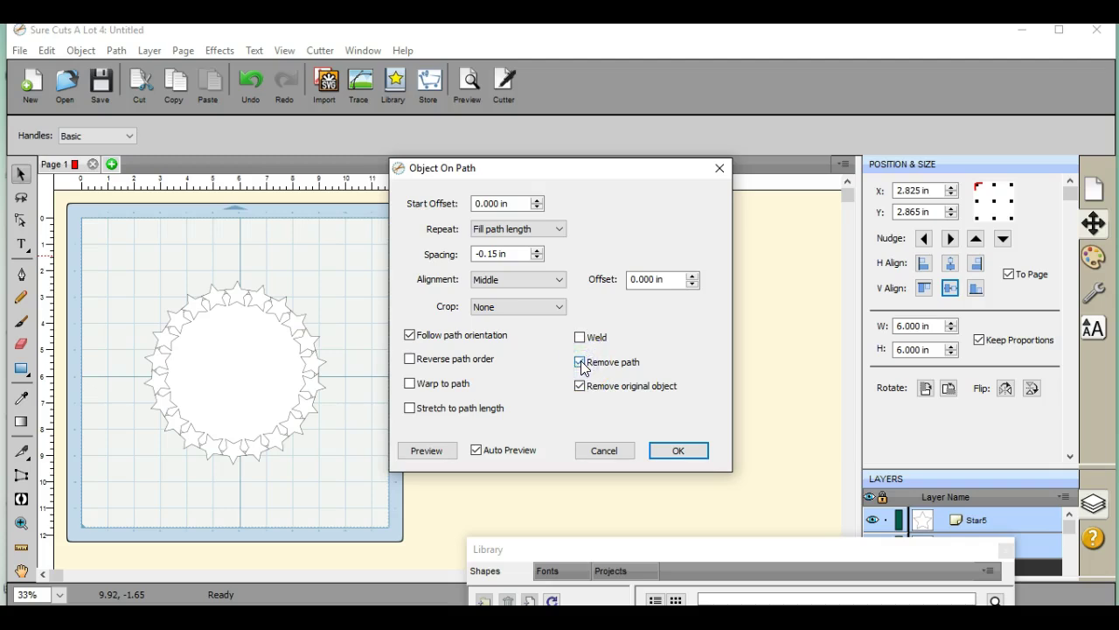
click(687, 451)
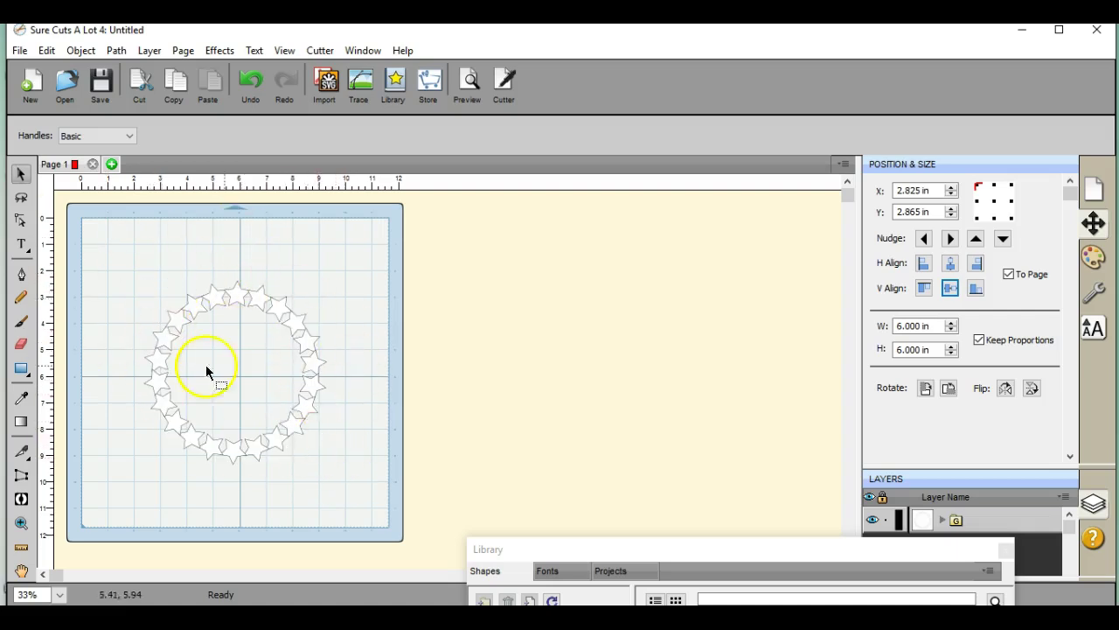
Scale the star ring proportionally to a width of 6.000 in.
click(311, 390)
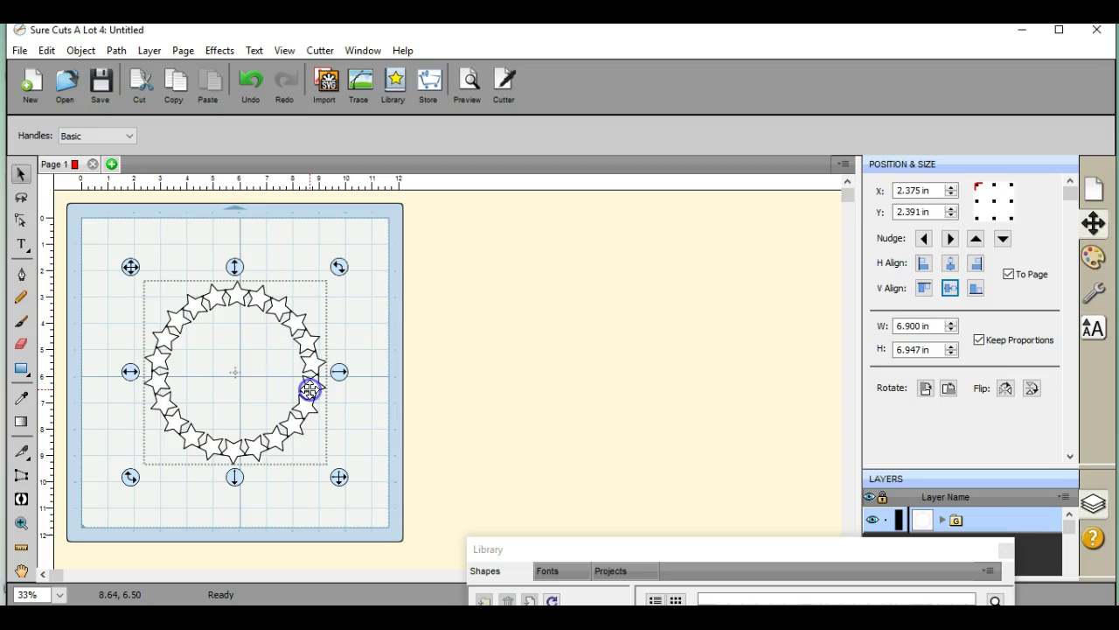
click(951, 330)
click(951, 330)
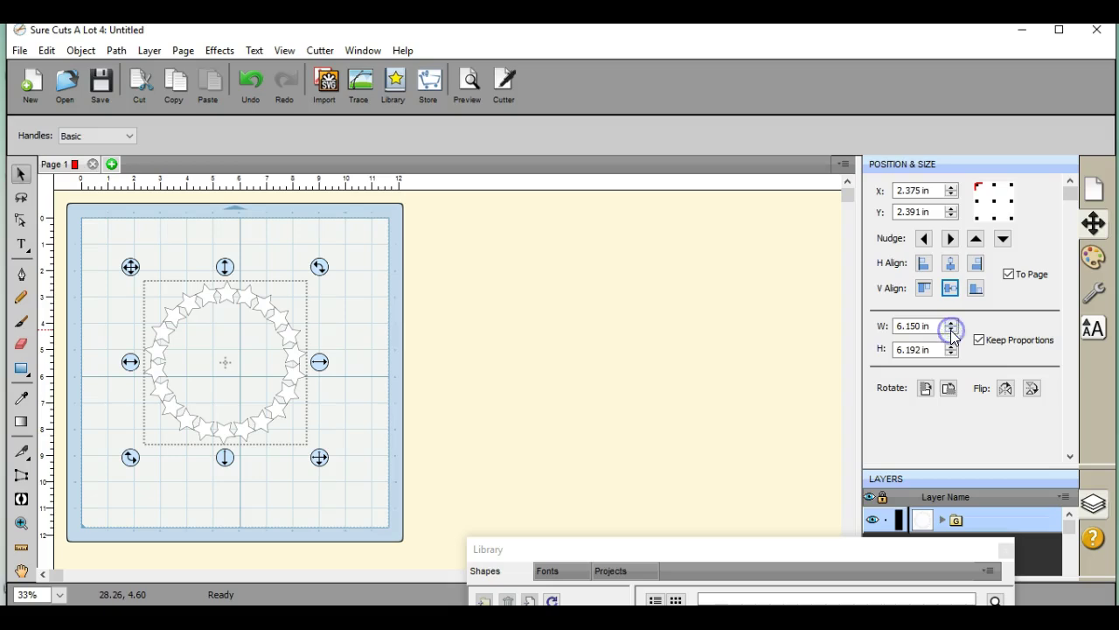
double_click(916, 325)
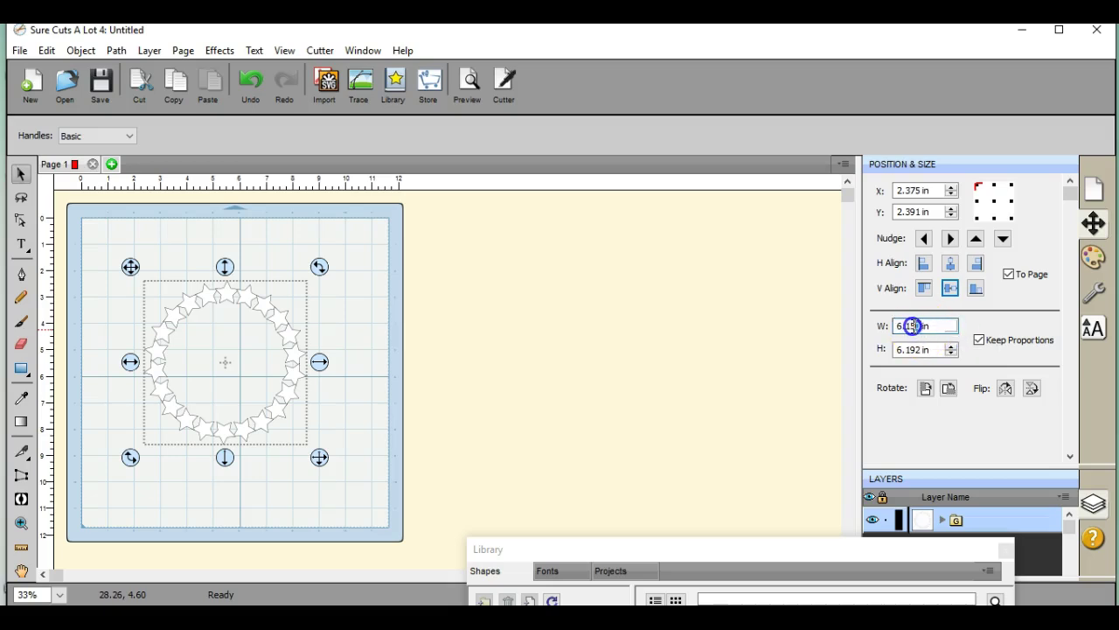
drag(908, 327, 907, 327)
text(000)
key(Tab)
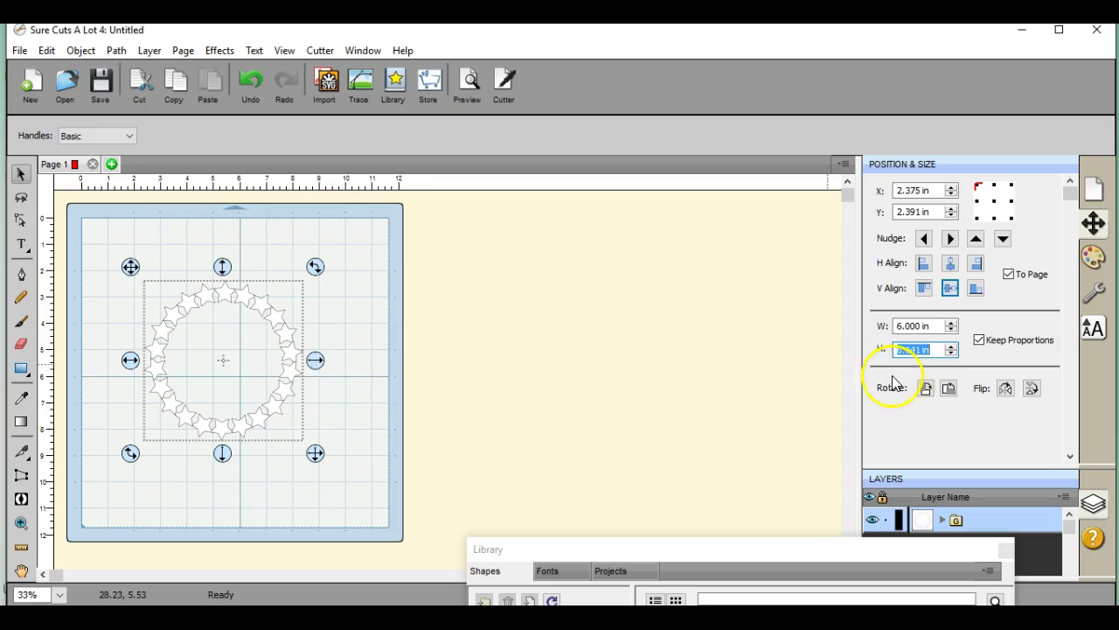
Turn off Keep Proportions and set the star ring's height to 6.000 in.
click(979, 341)
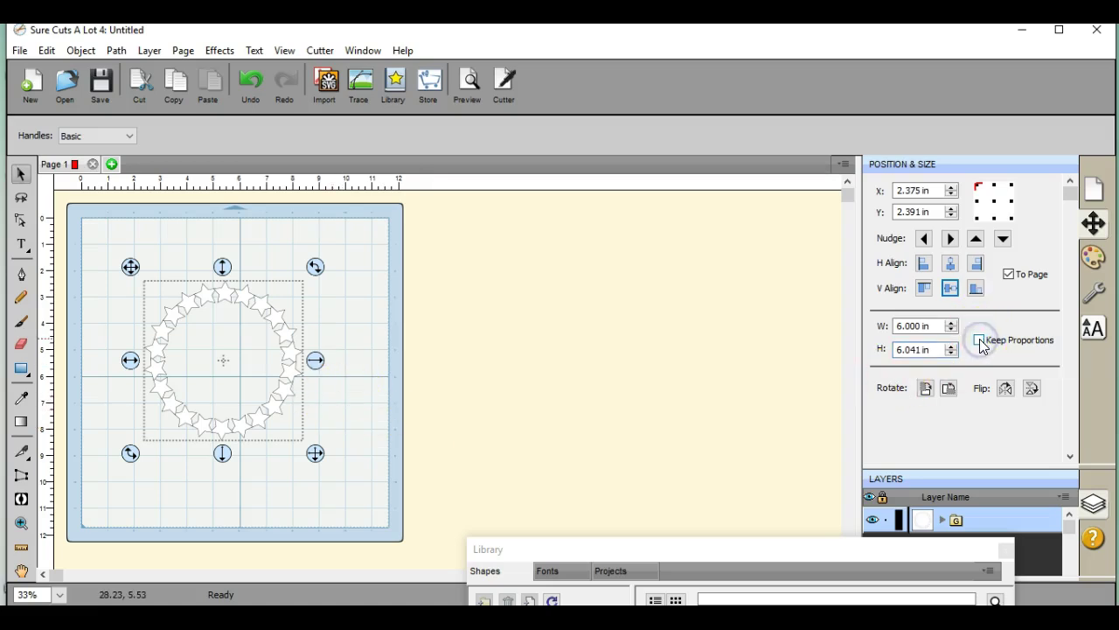
double_click(920, 351)
click(920, 350)
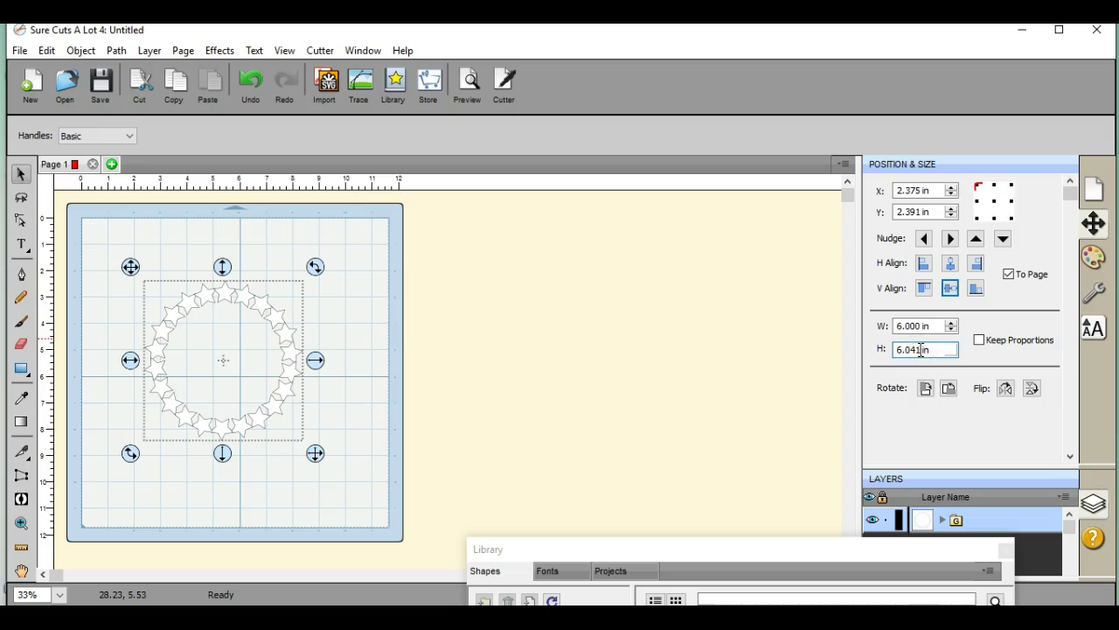
key(Return)
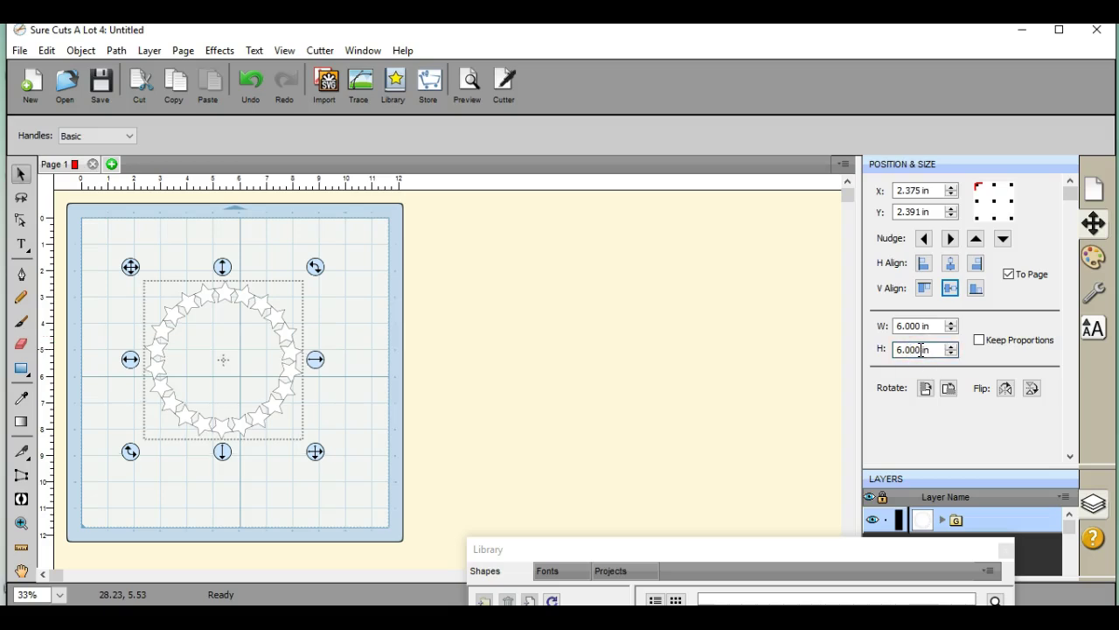
click(383, 452)
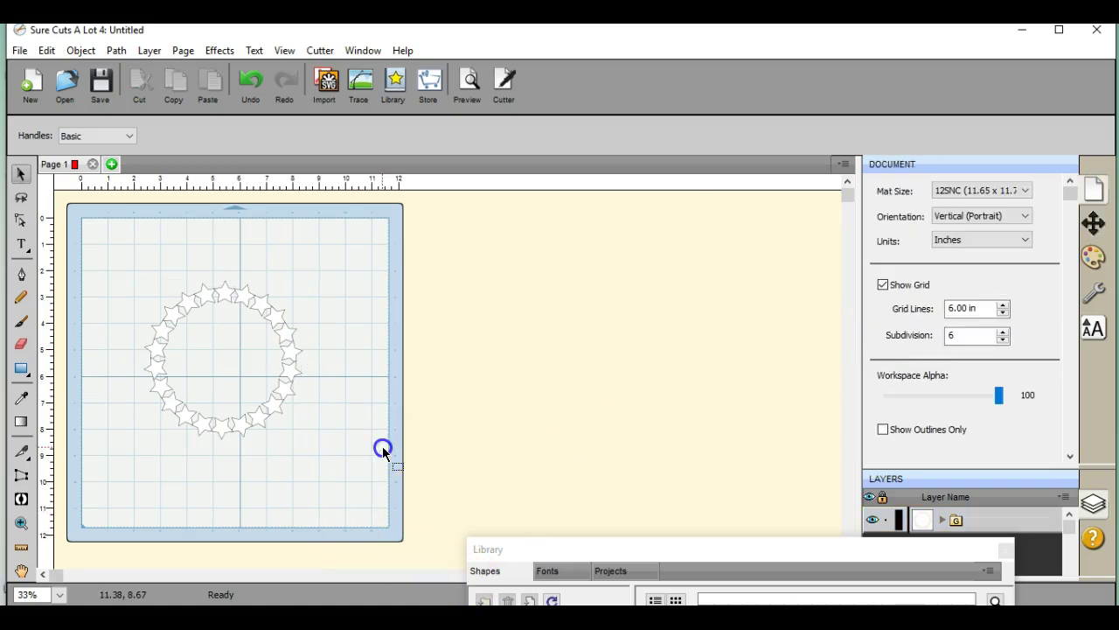
Try to merge the stars of the ring into one shape with Union.
click(223, 295)
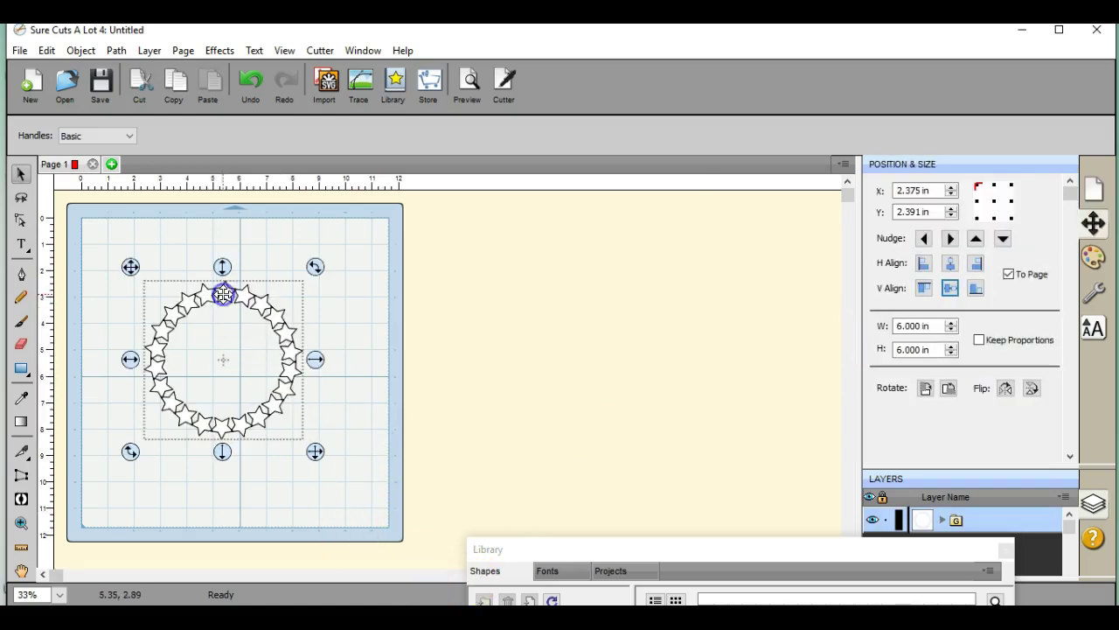
click(145, 105)
click(116, 51)
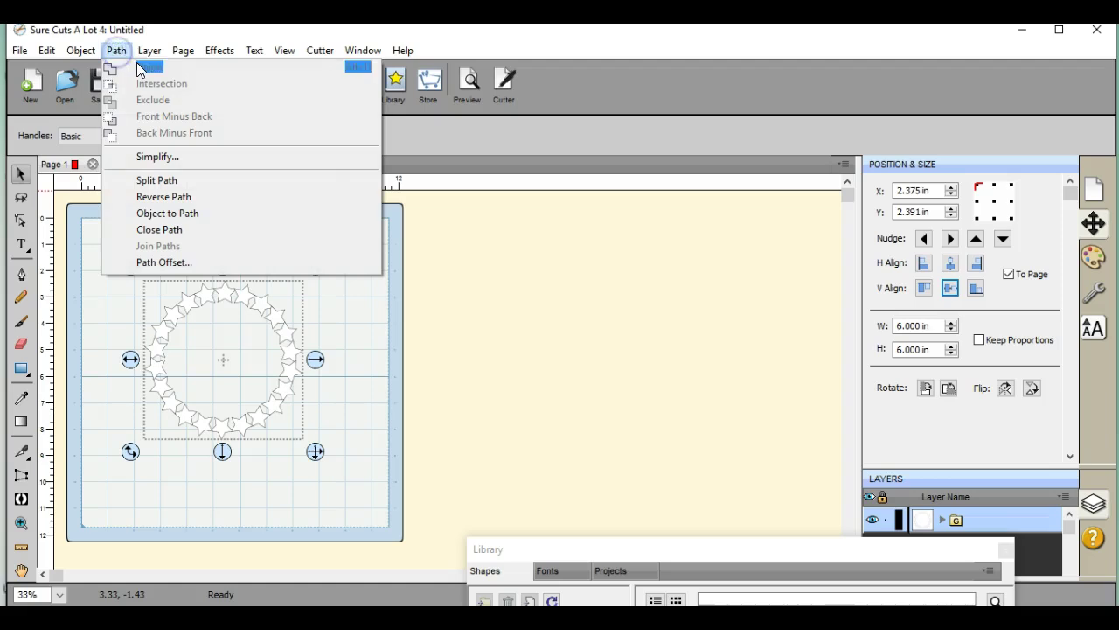
click(93, 339)
drag(125, 237, 396, 581)
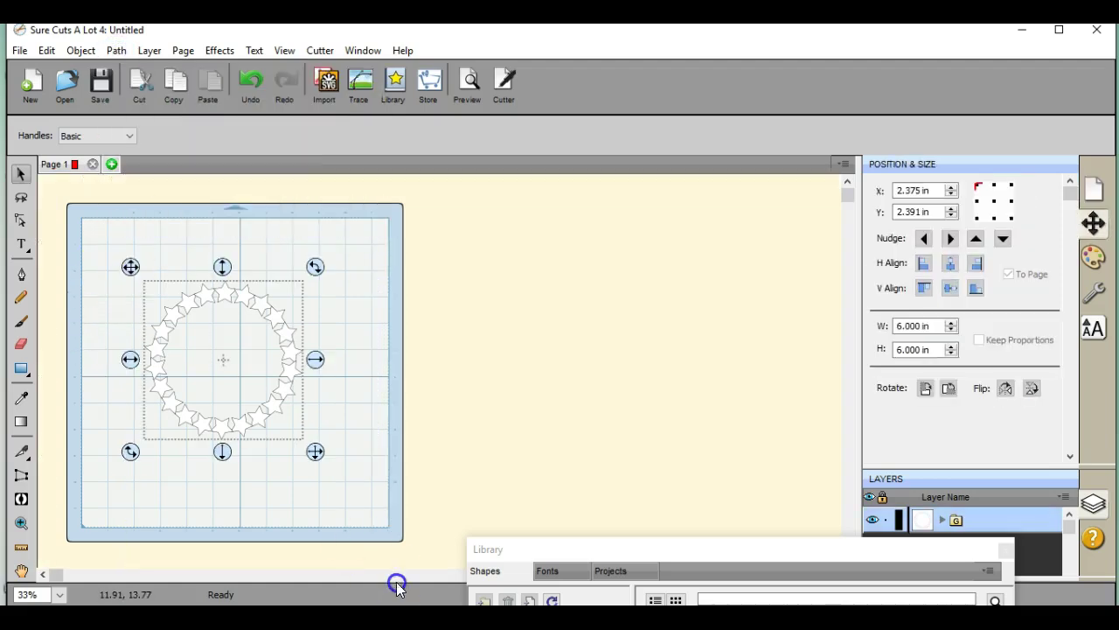
click(119, 52)
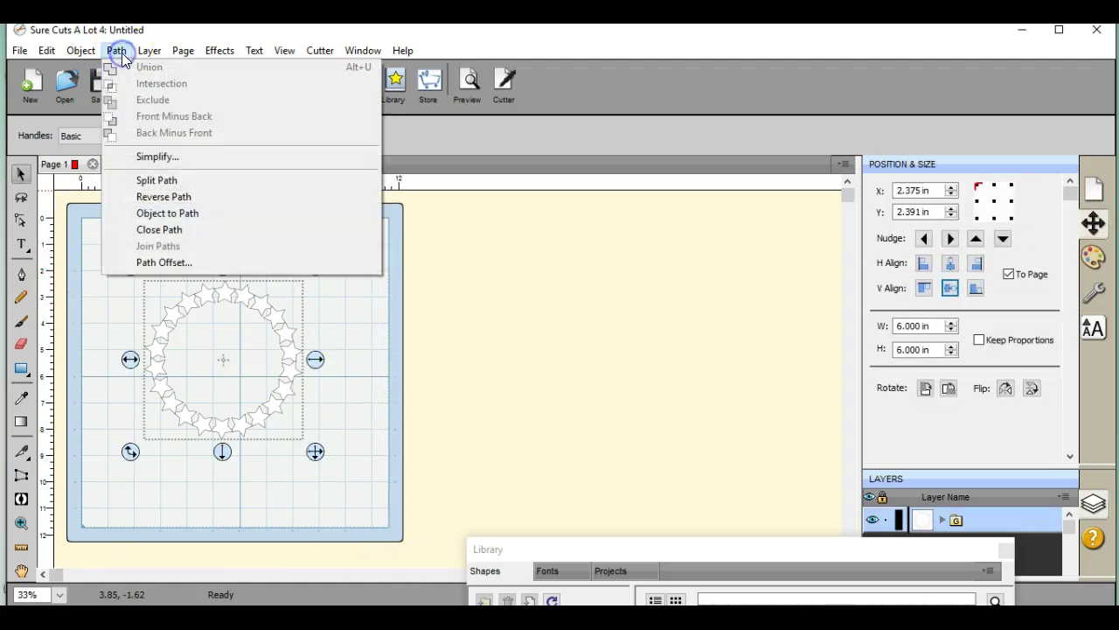
click(119, 324)
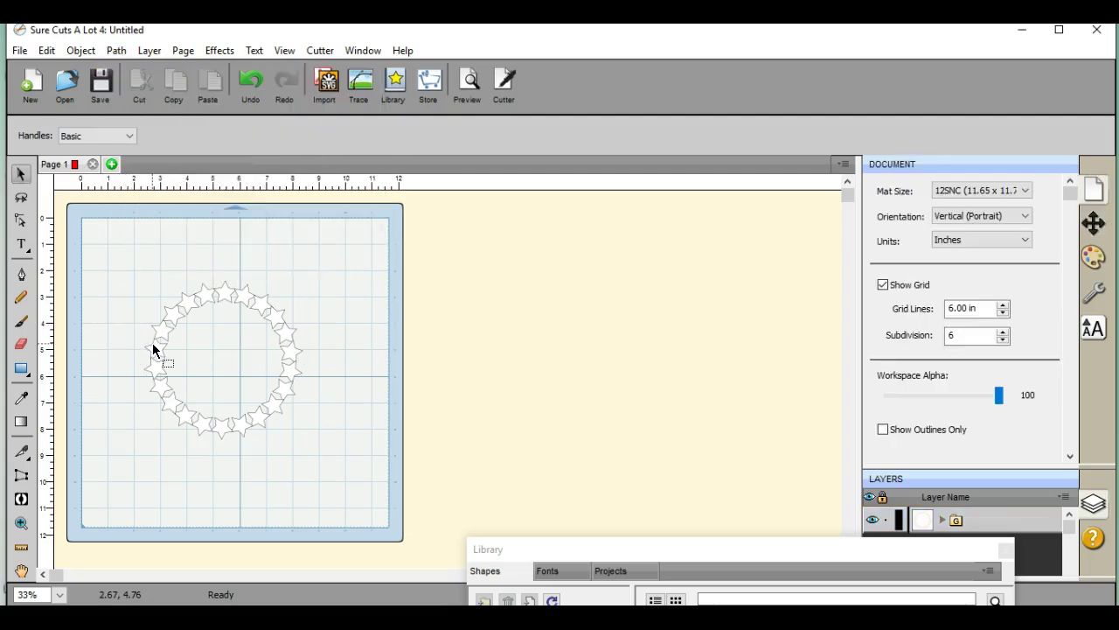
Check the star ring's cut lines in Preview, and break the ring apart into separate stars.
click(470, 82)
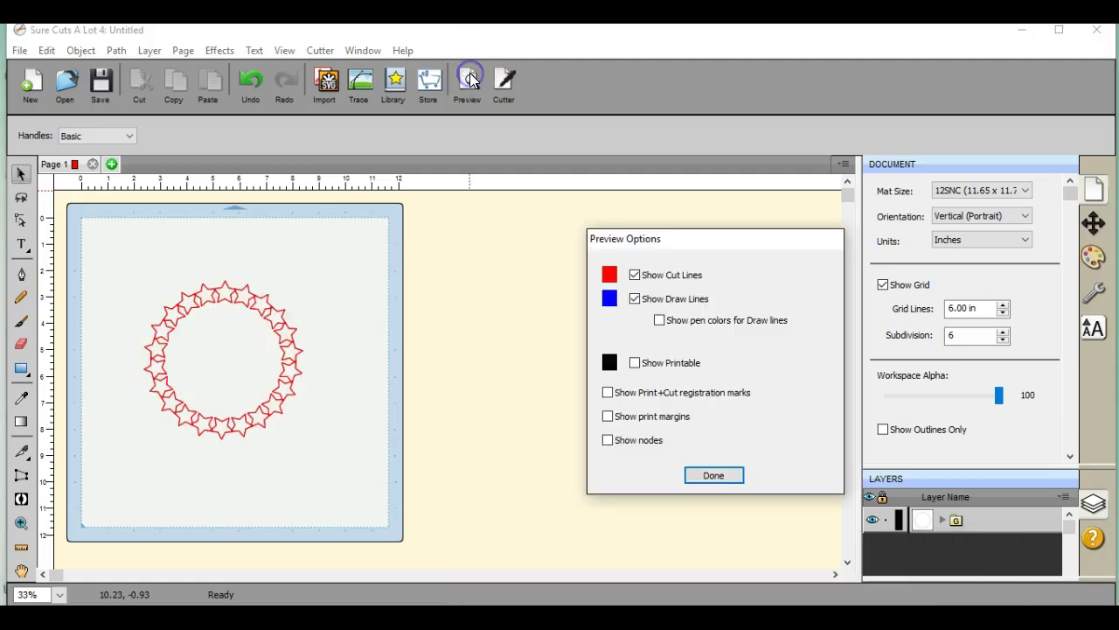
click(710, 475)
drag(104, 233, 363, 472)
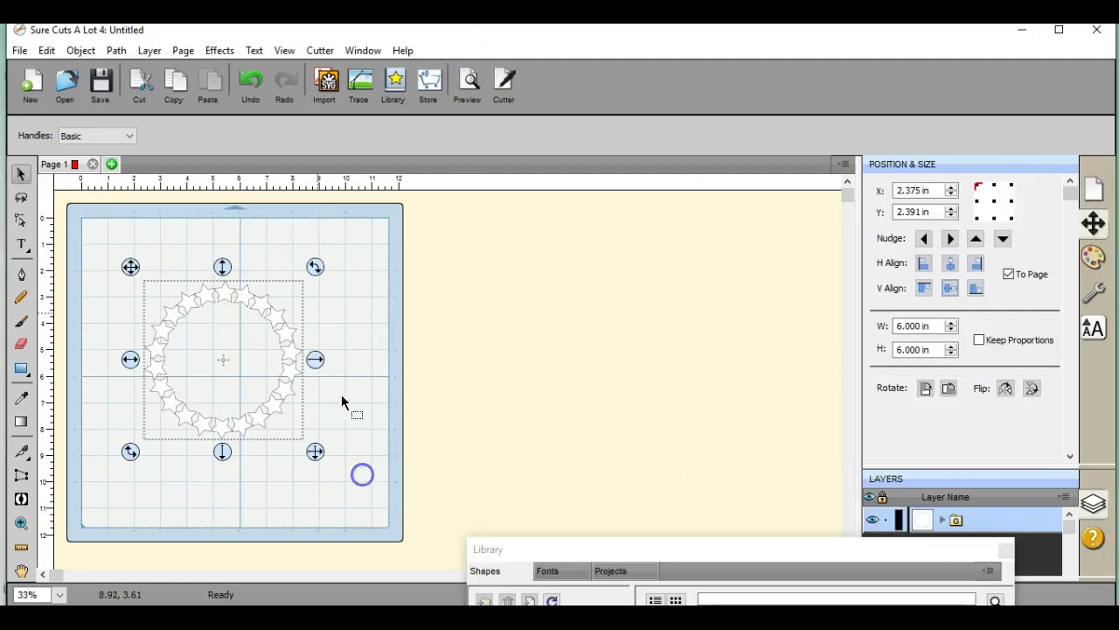
click(86, 50)
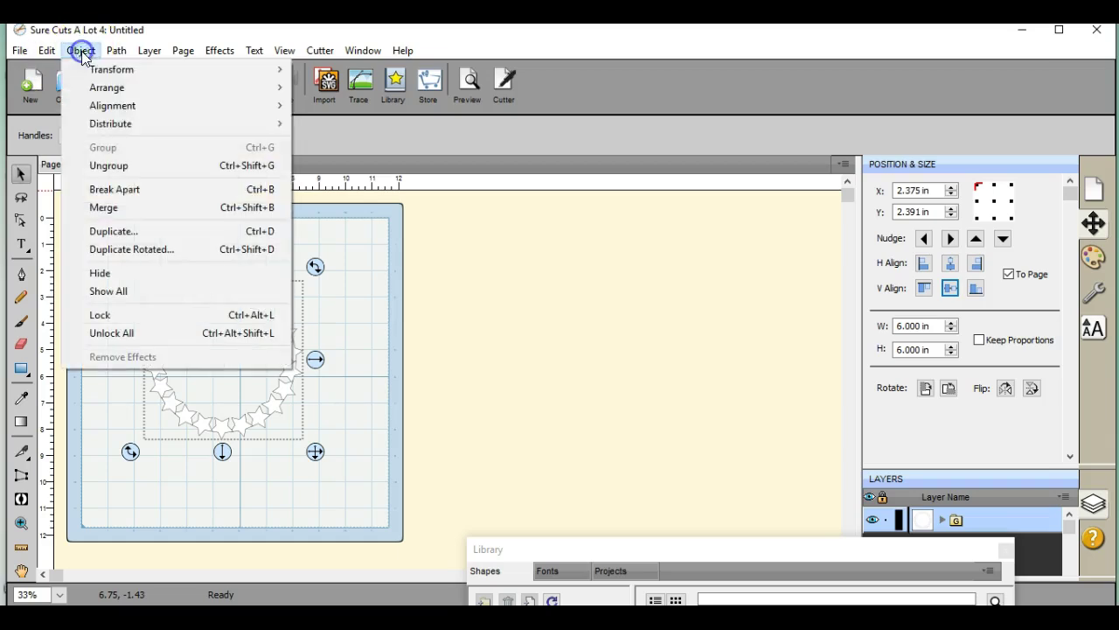
click(117, 187)
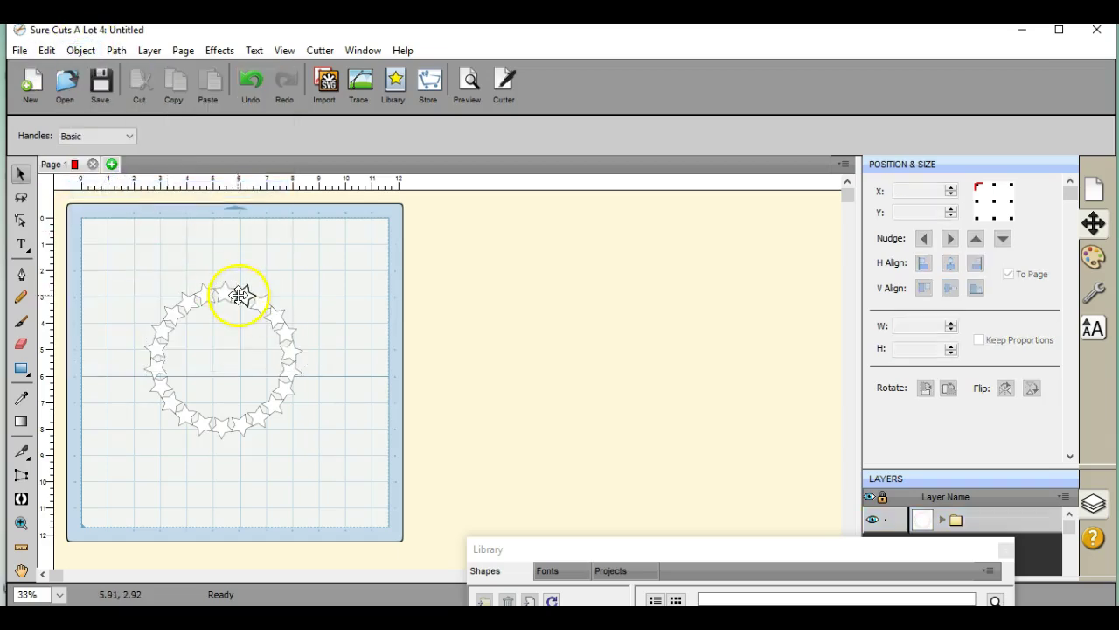
Merge all the separate stars of the ring into one outline with Union.
drag(117, 234, 393, 480)
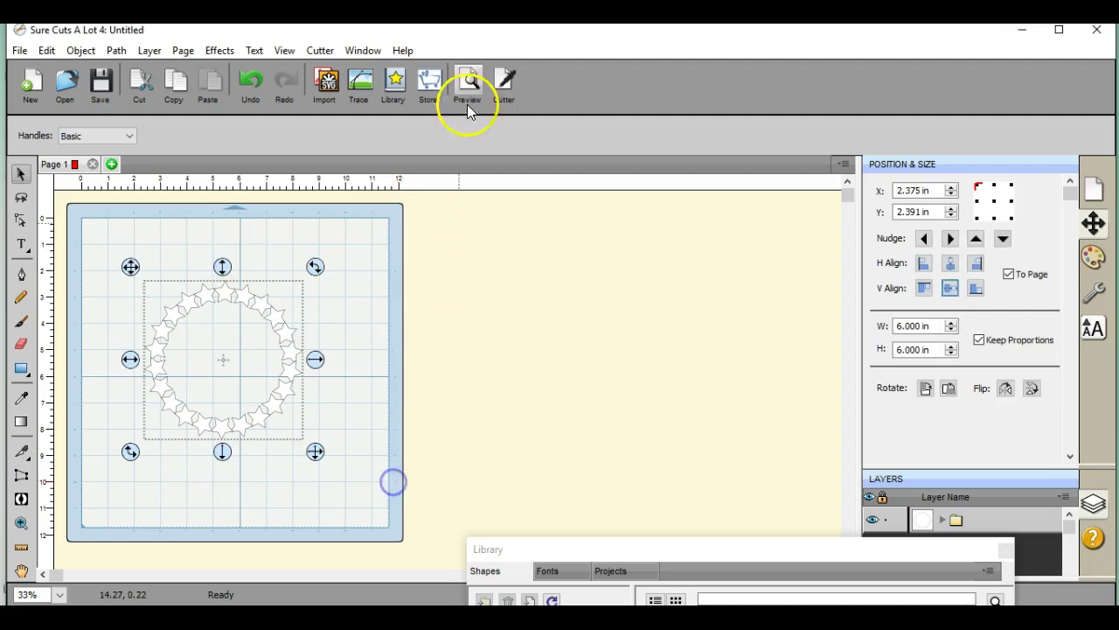
click(113, 50)
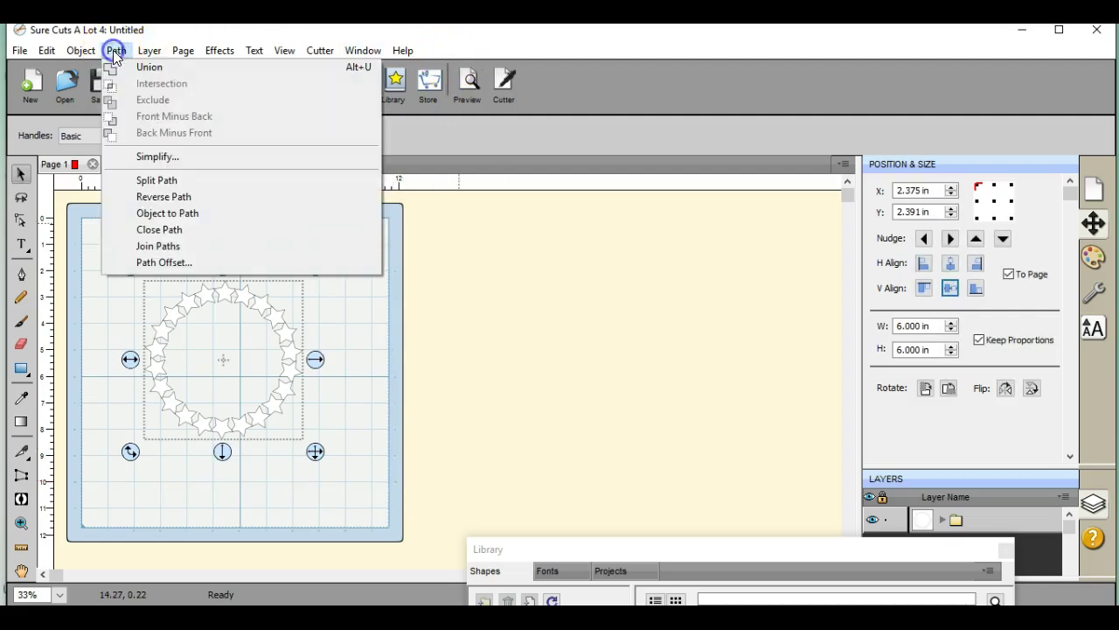
click(153, 76)
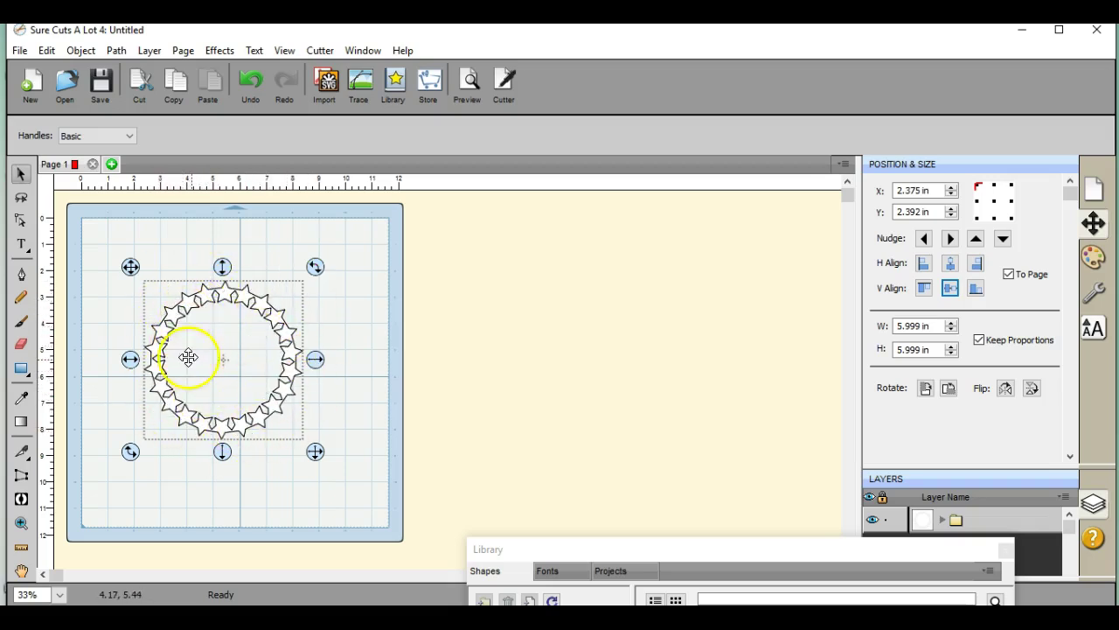
Examine the merged star ring's cut lines in Preview for leftover overlaps.
click(470, 85)
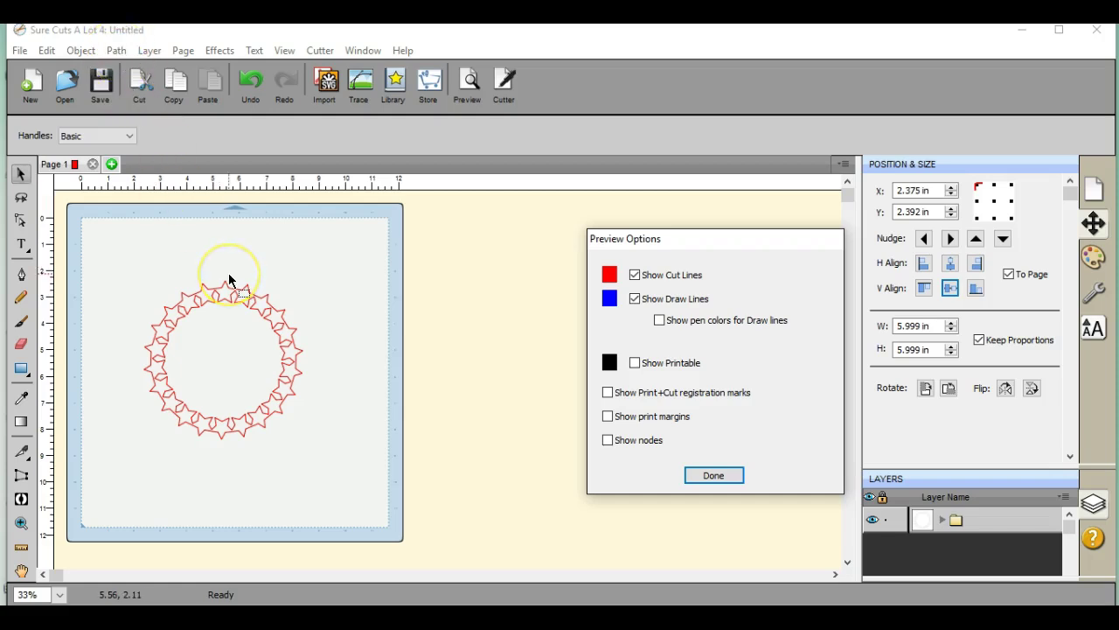
click(713, 475)
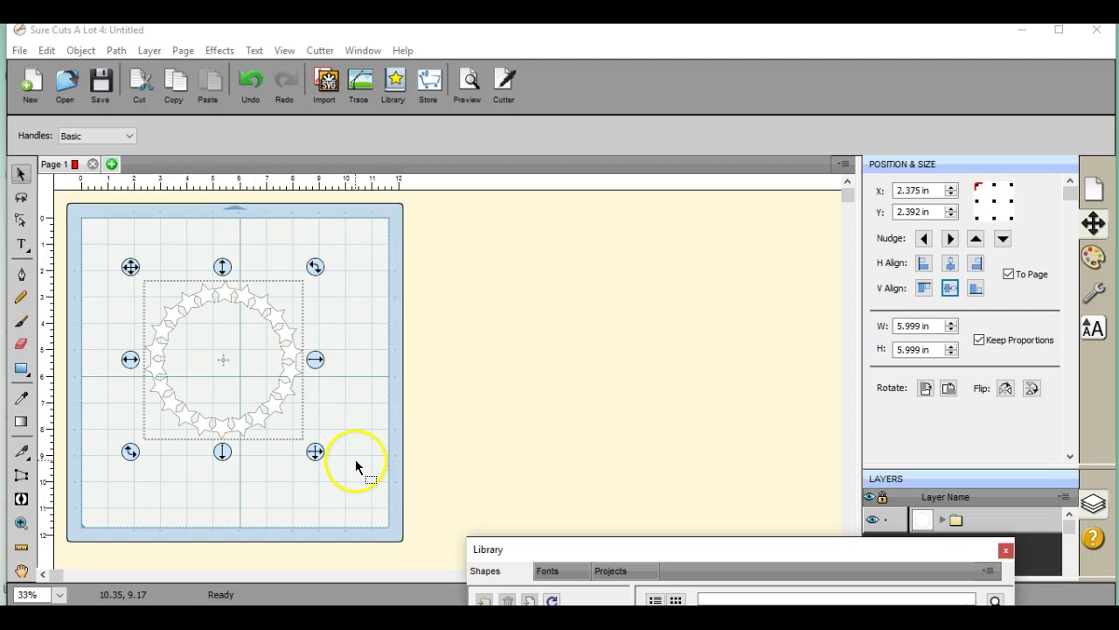
click(116, 50)
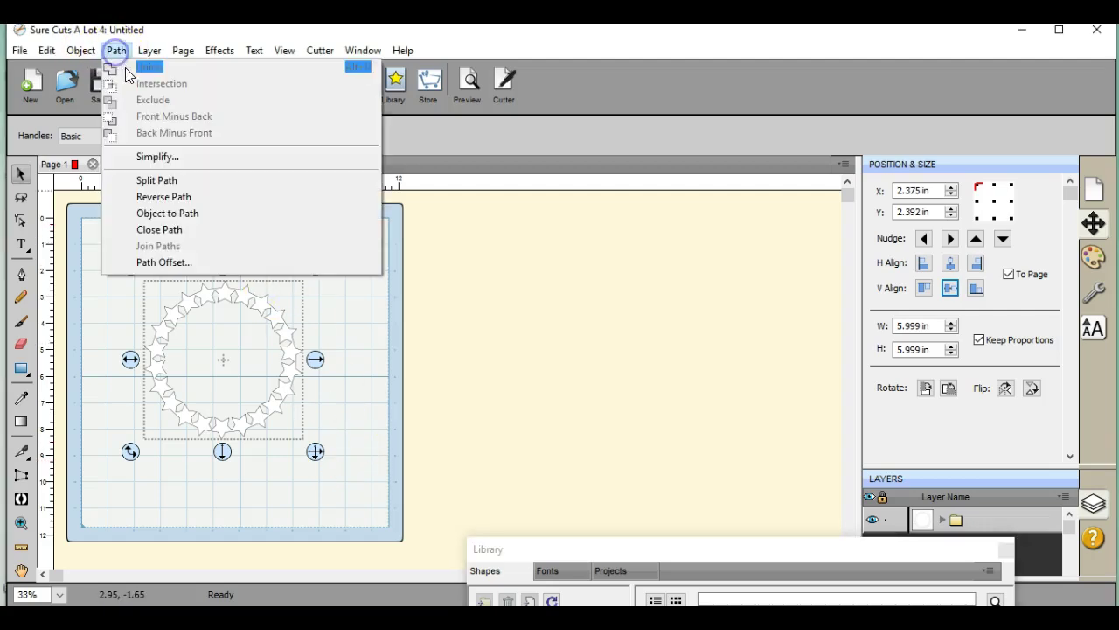
click(382, 386)
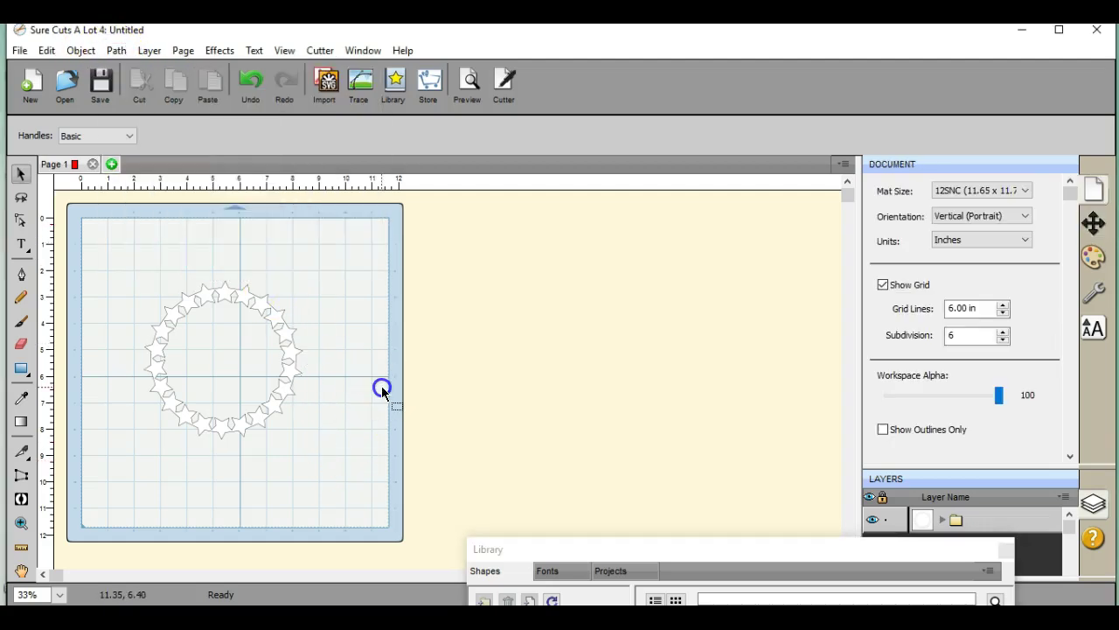
Delete the finished star ring from the mat.
drag(289, 374, 324, 340)
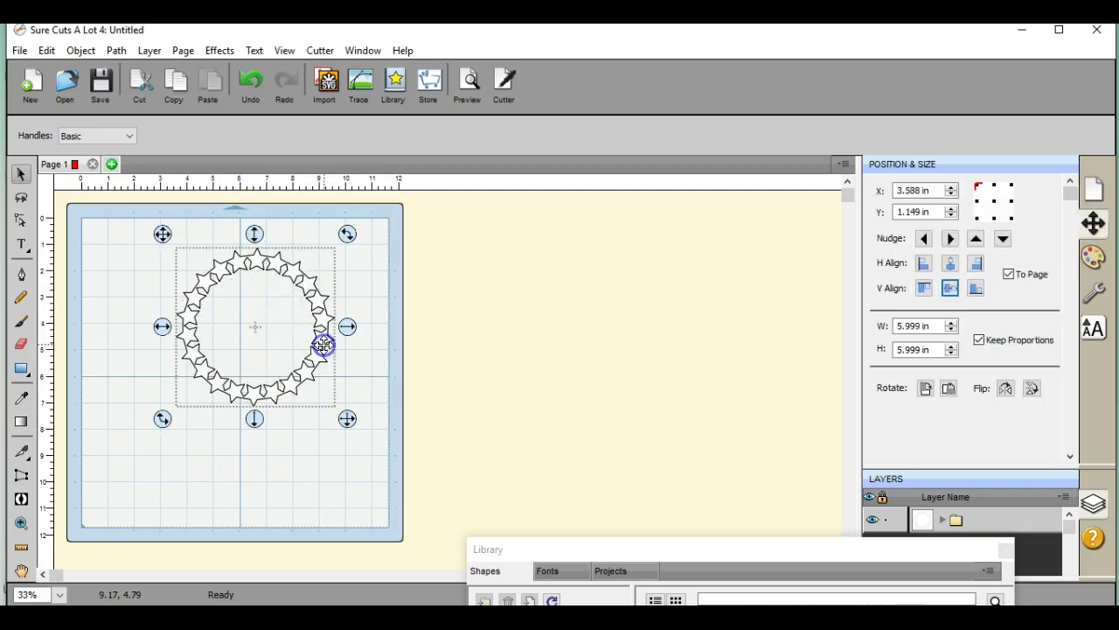
right_click(301, 328)
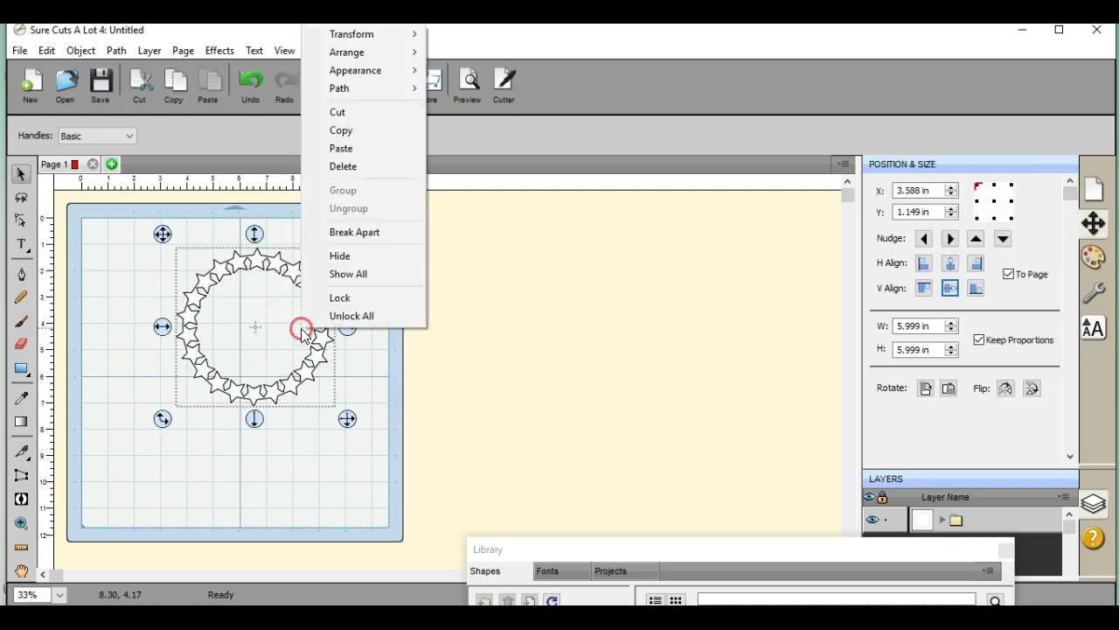
click(382, 169)
Add a five-pointed star from the Basic Shapes library, enlarge it to about 8 in wide and move it near the mat's centre.
drag(642, 559, 624, 162)
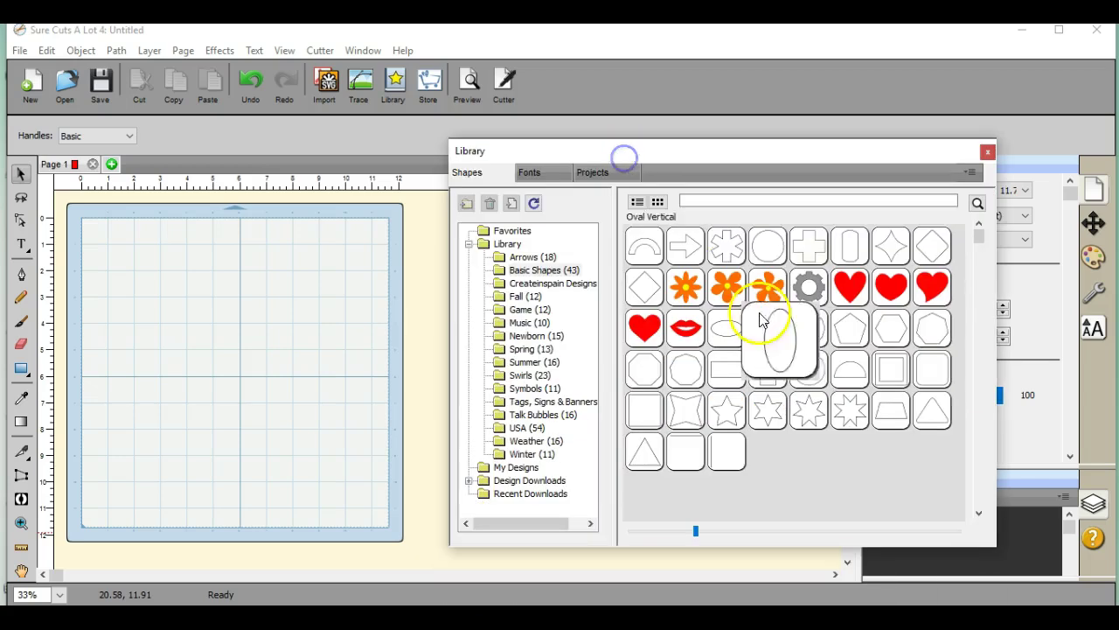
double_click(726, 411)
drag(199, 335, 385, 528)
drag(280, 435, 246, 398)
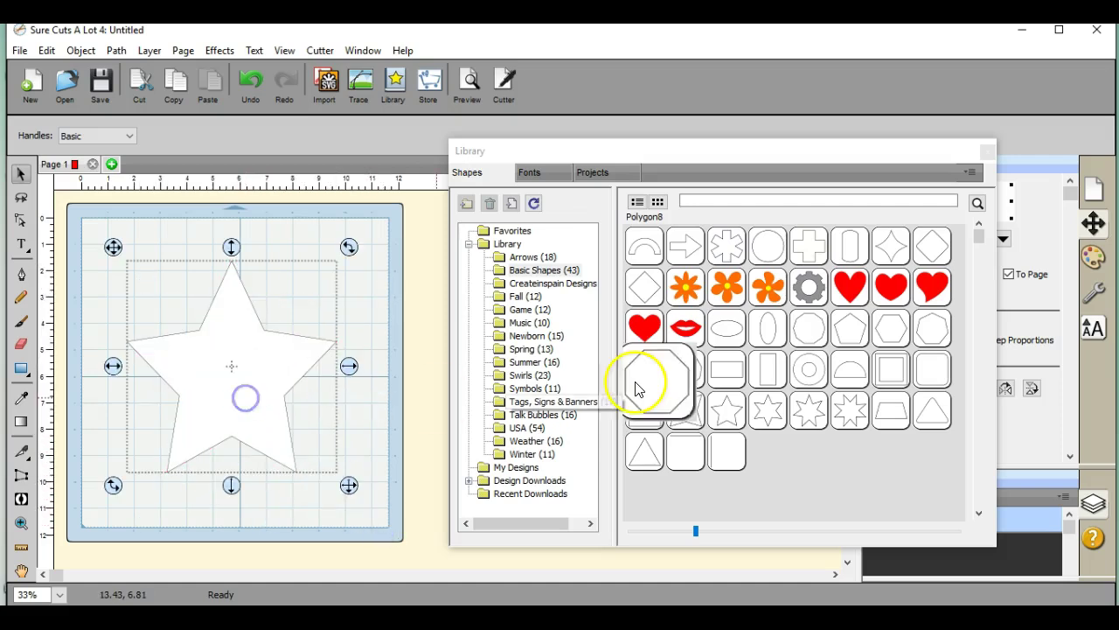
Add a small seven-pointed star from Basic Shapes and start Object On Path with both stars selected.
double_click(809, 407)
drag(92, 219, 396, 522)
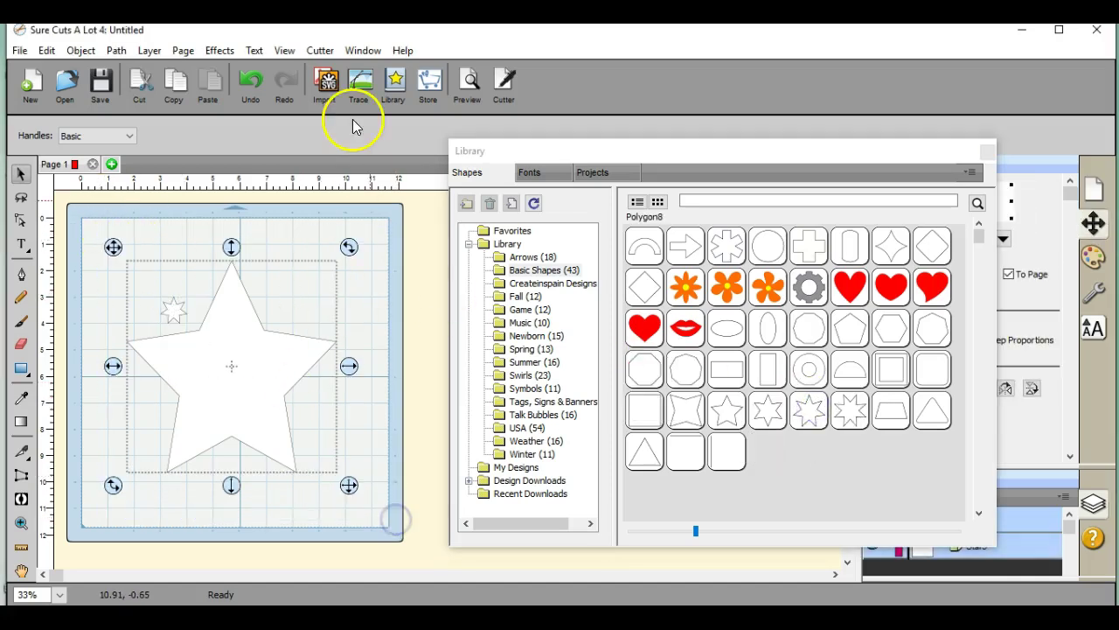
click(219, 51)
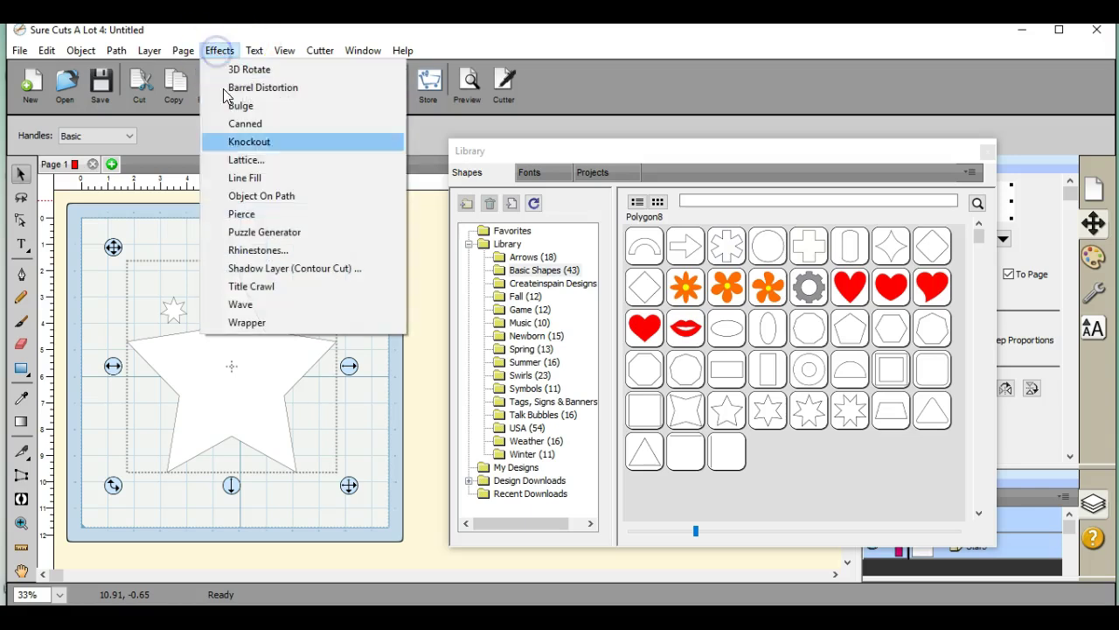
click(266, 196)
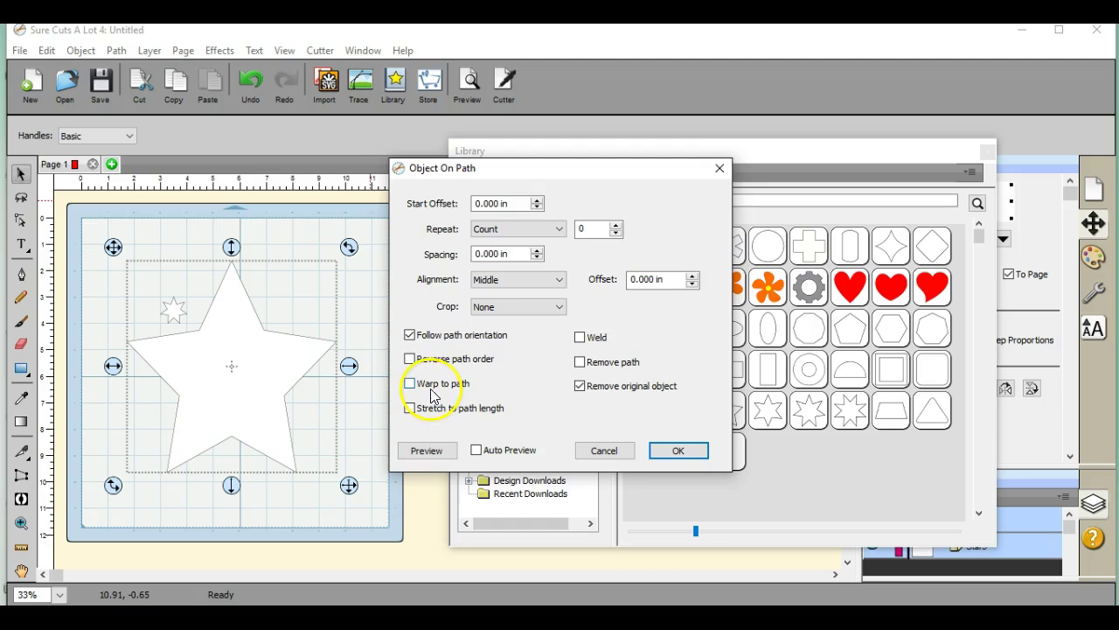
click(466, 393)
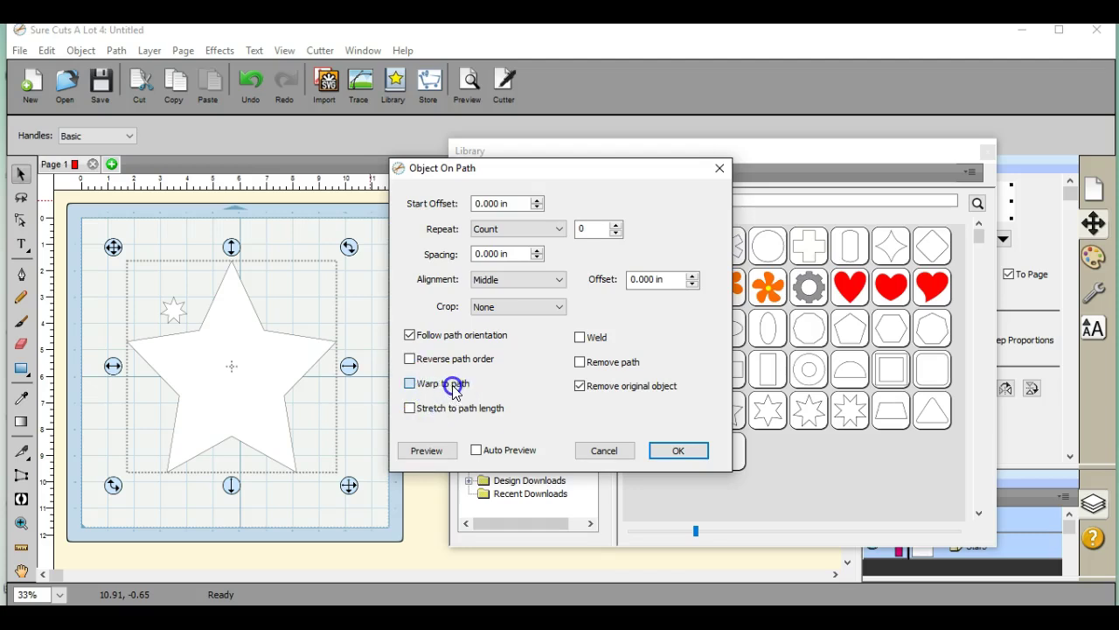
click(455, 392)
click(411, 385)
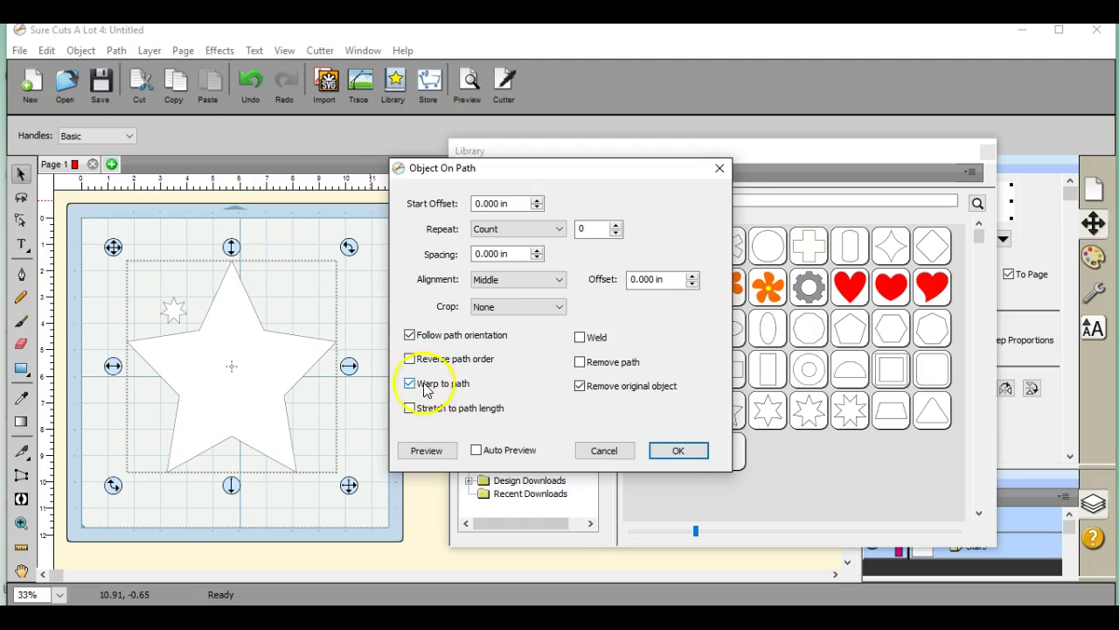
click(411, 385)
Set Repeat to Fill path length, enable Auto Preview, set the spacing to -0.10 in and apply Object On Path.
click(561, 234)
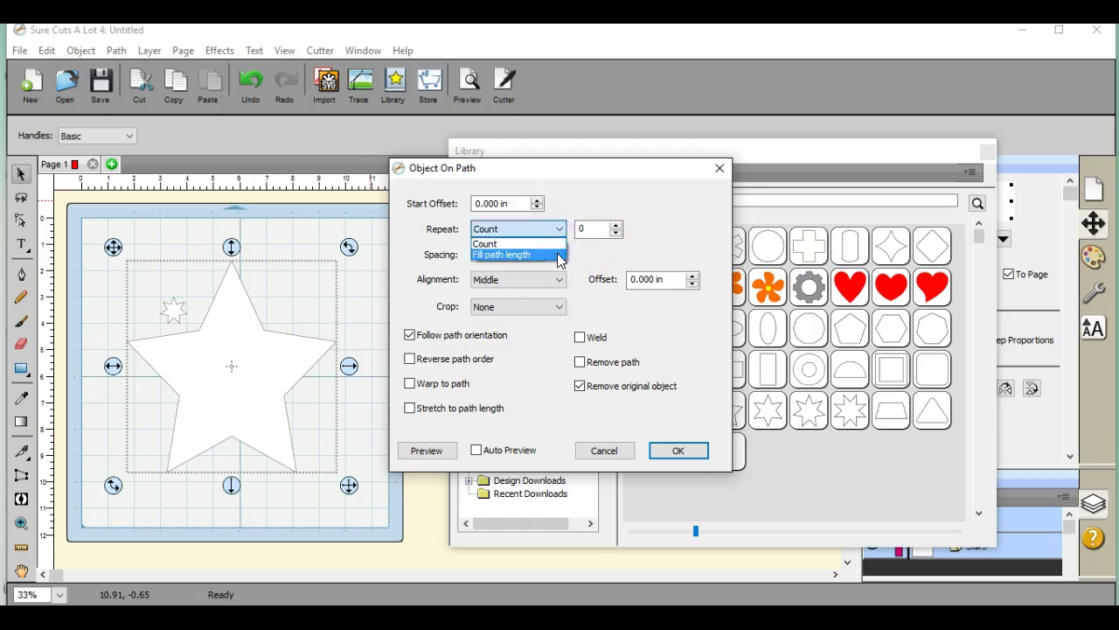
click(558, 254)
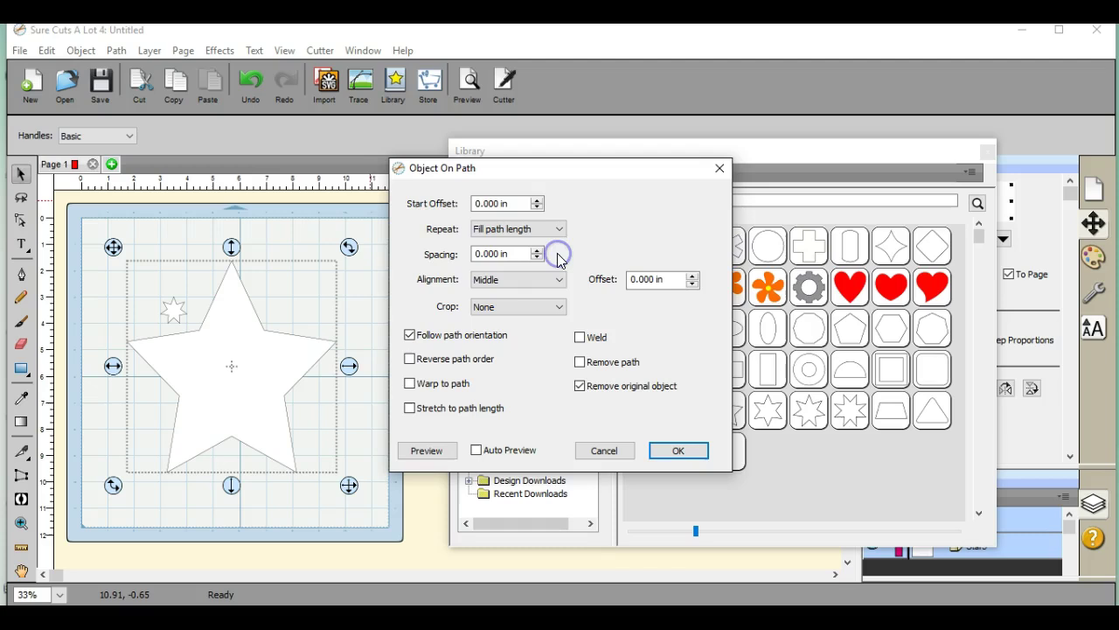
click(477, 451)
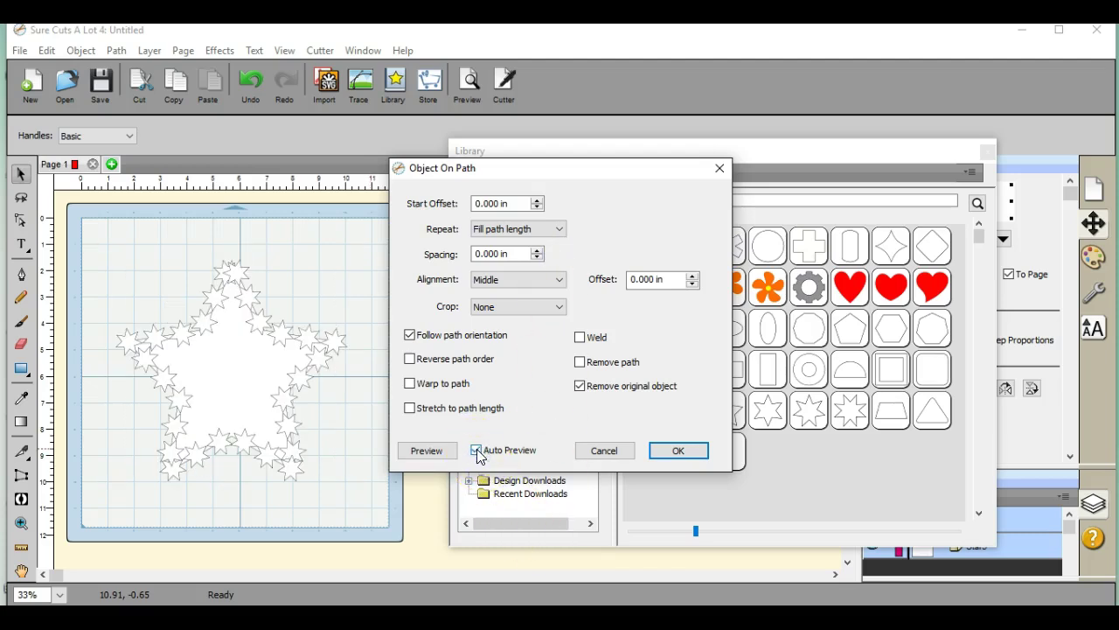
click(537, 258)
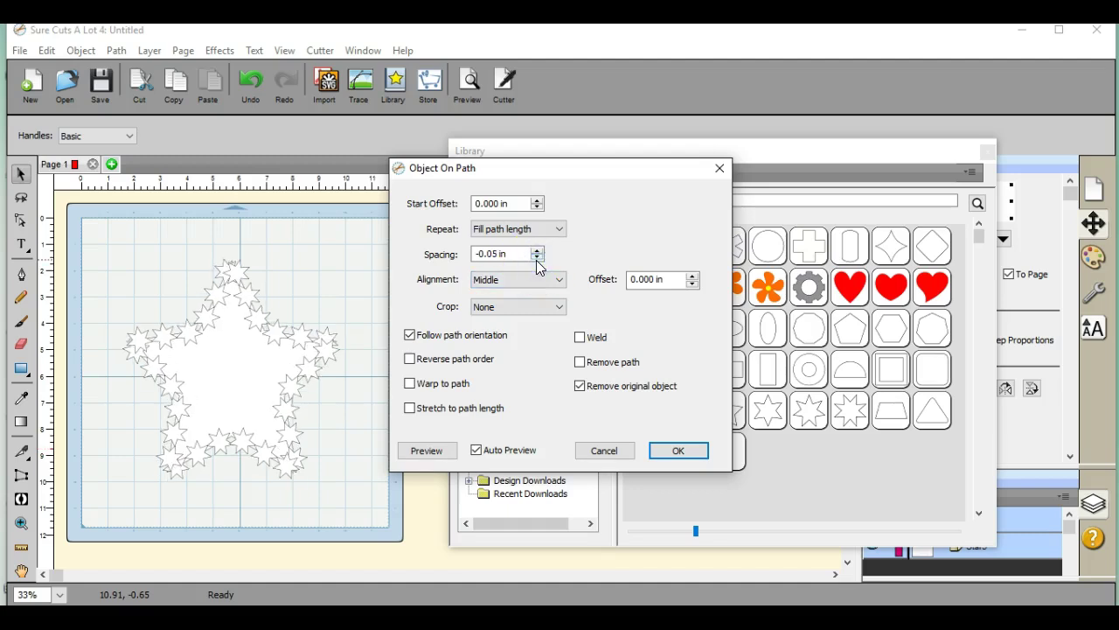
click(537, 257)
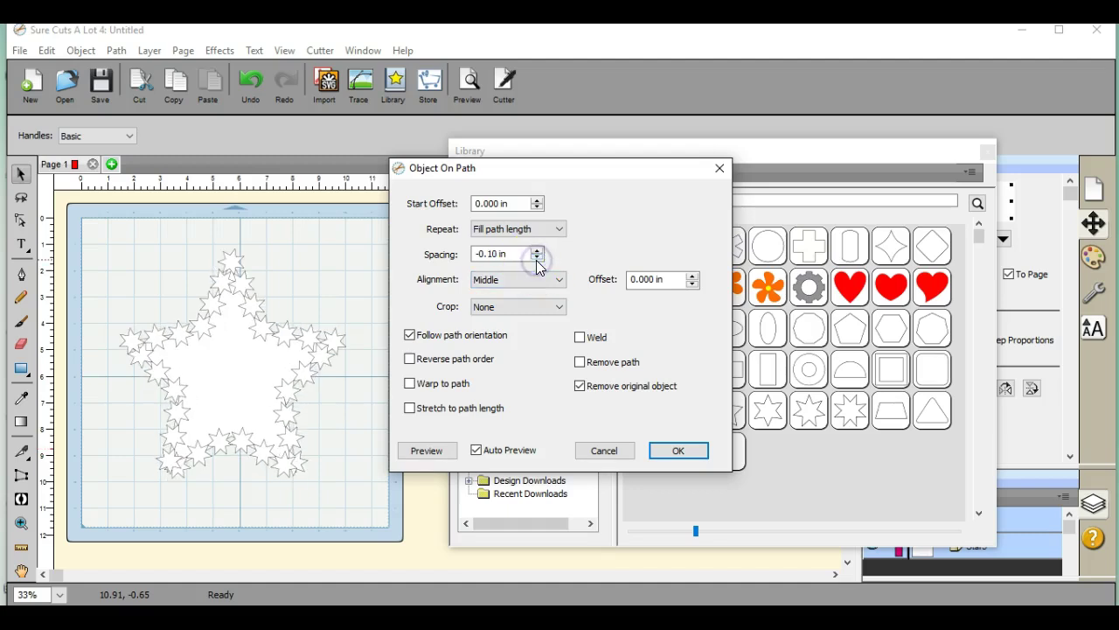
click(675, 451)
Move the large five-pointed base star out of the border and delete it.
drag(218, 367, 351, 452)
right_click(350, 452)
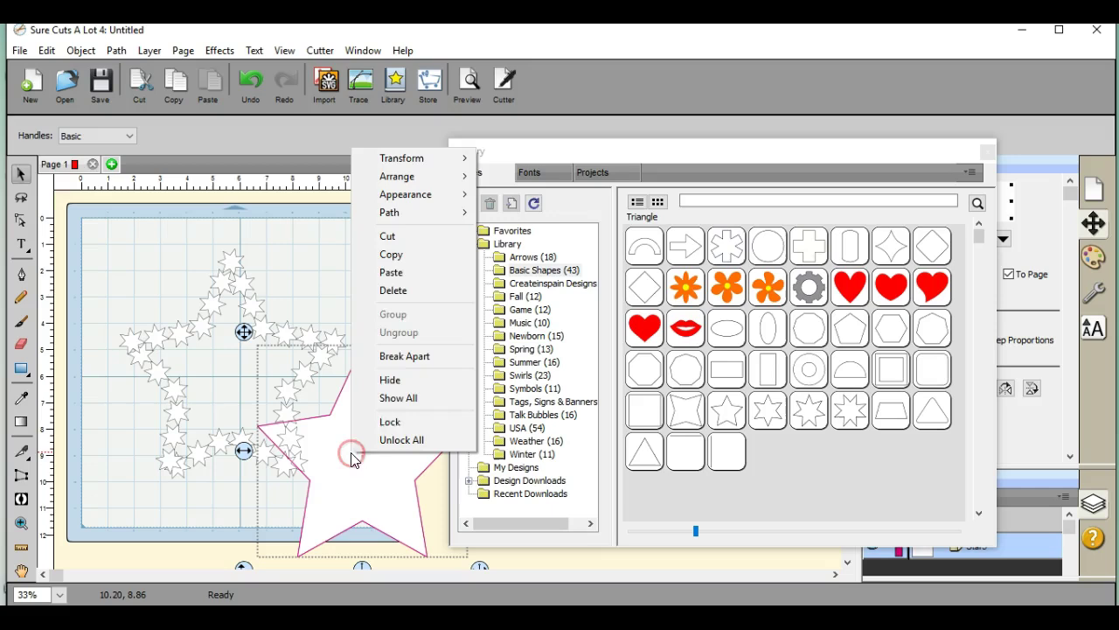
click(390, 294)
Break the star-shaped border apart into its individual small stars.
drag(91, 227, 366, 507)
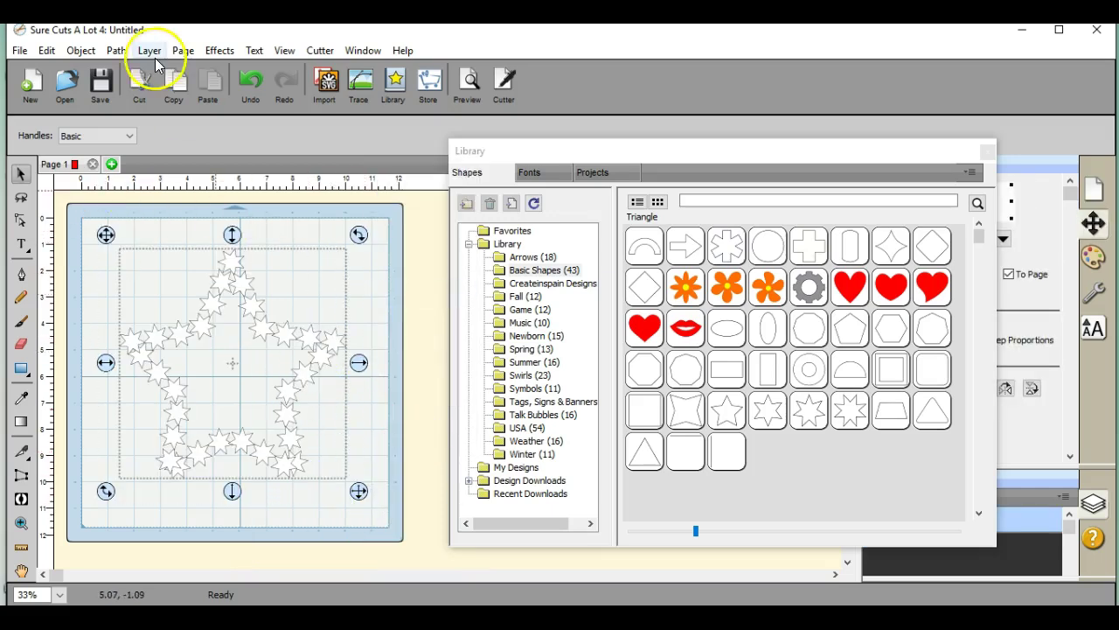
click(117, 50)
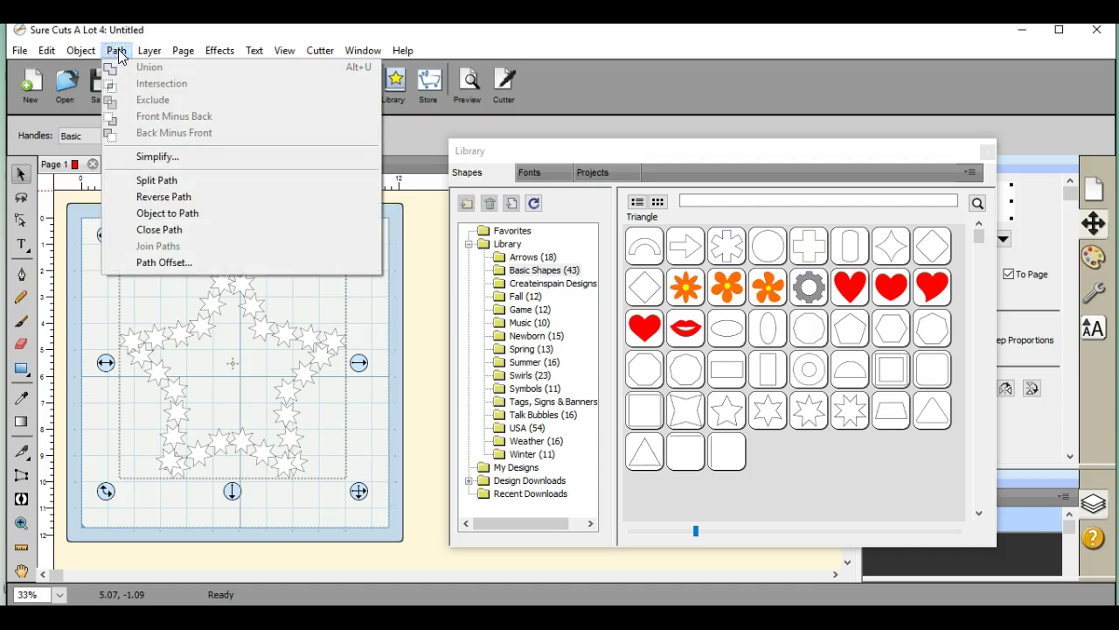
click(79, 51)
click(78, 51)
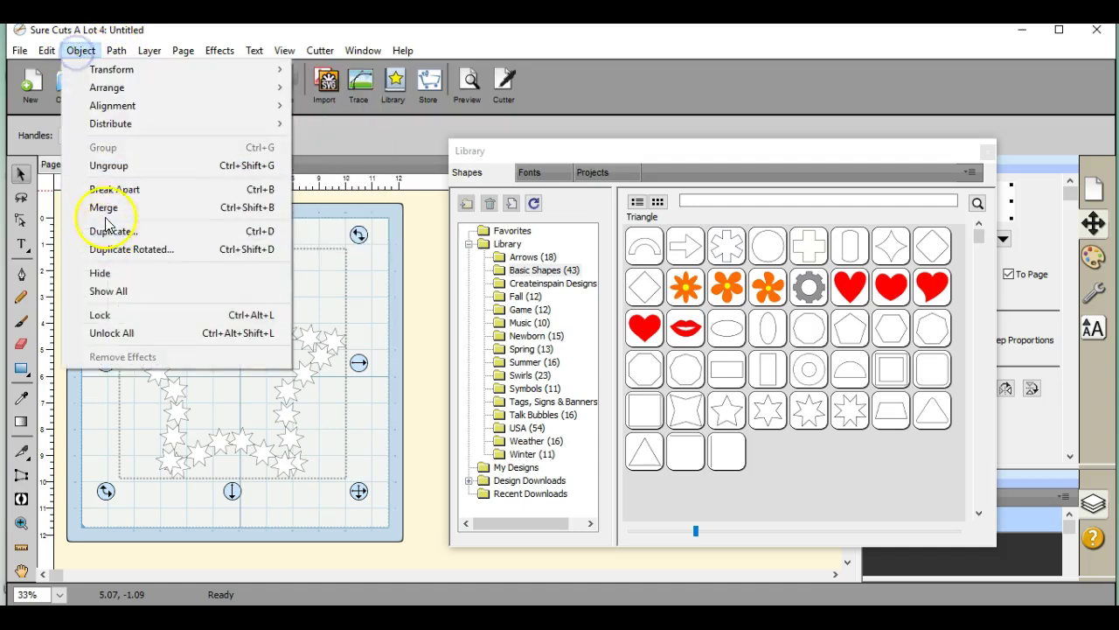
click(103, 190)
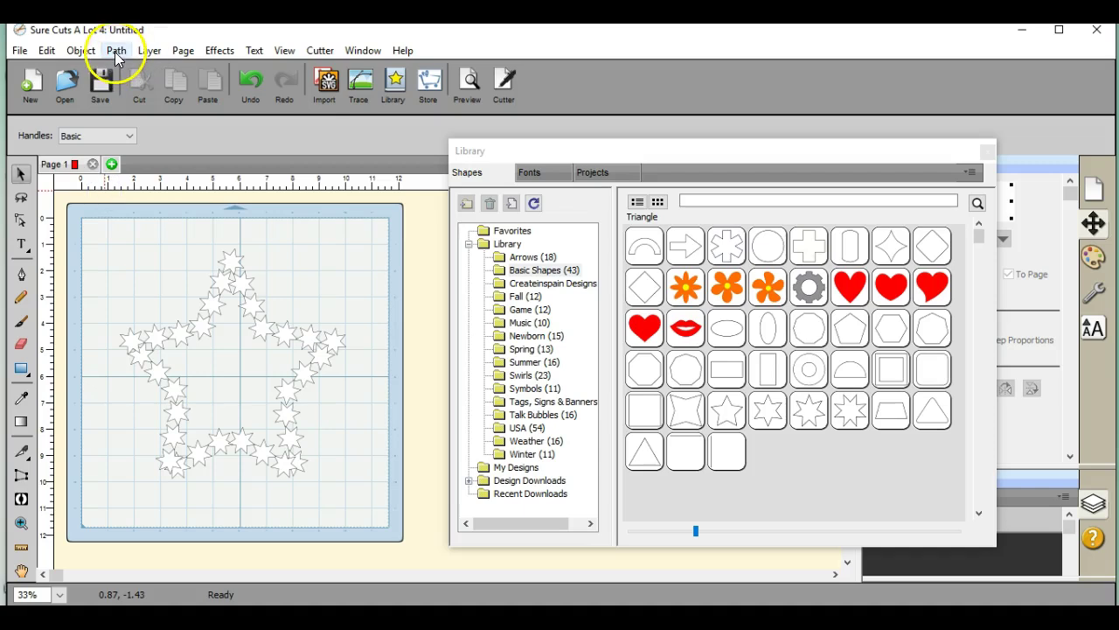
Merge the small stars of the star-shaped border into one outline with Union.
drag(89, 230, 366, 520)
click(116, 50)
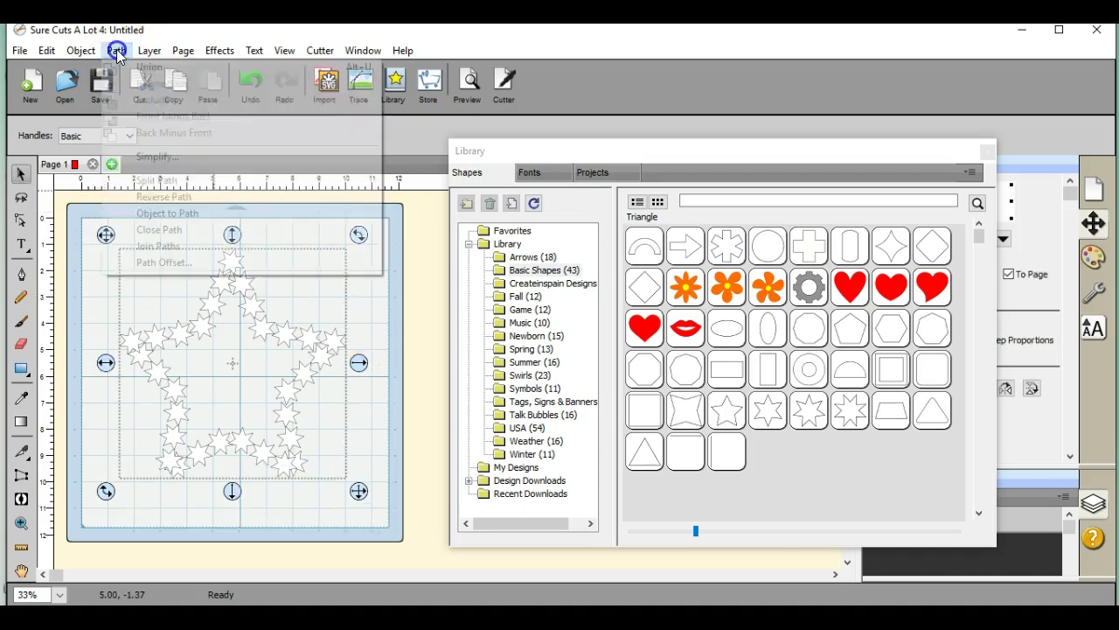
click(145, 69)
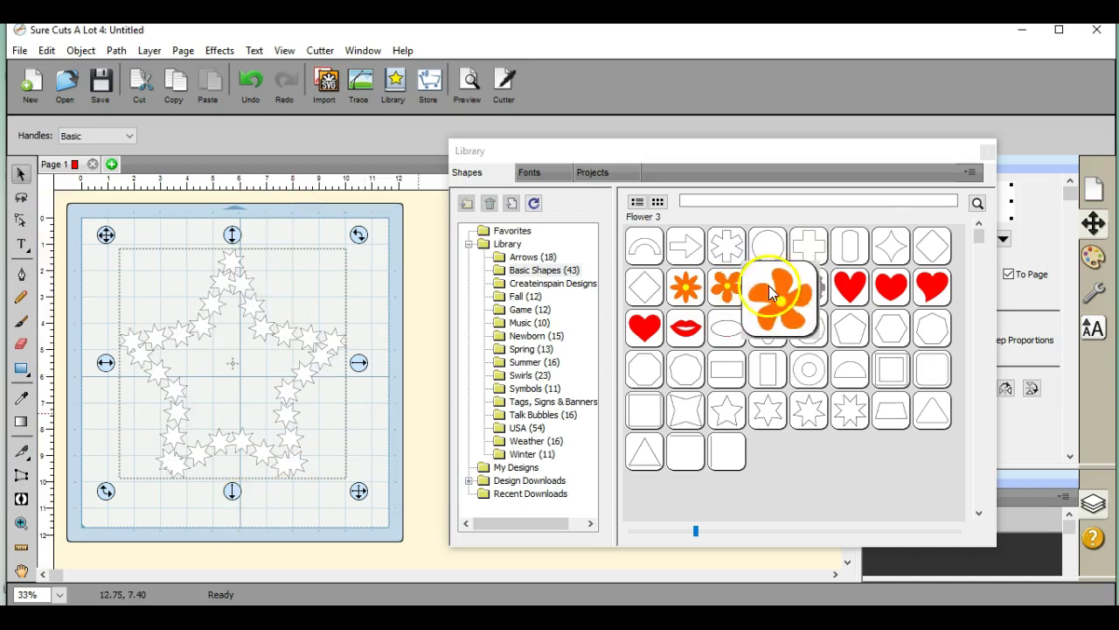
Close the Library and delete the merged star-shaped border to clear the mat.
click(988, 152)
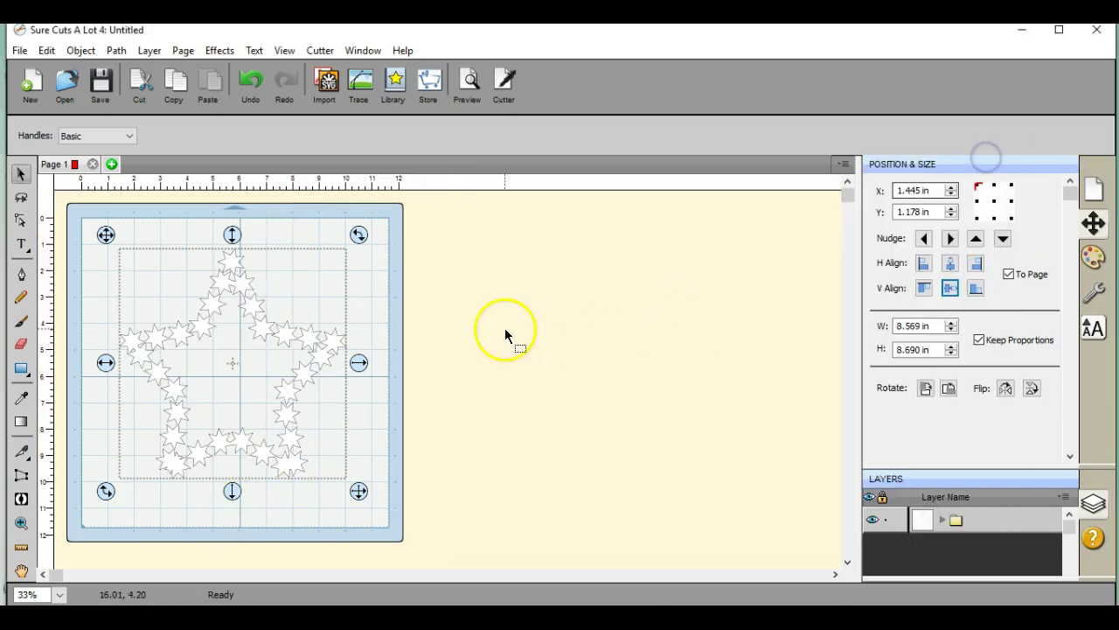
click(277, 349)
right_click(277, 350)
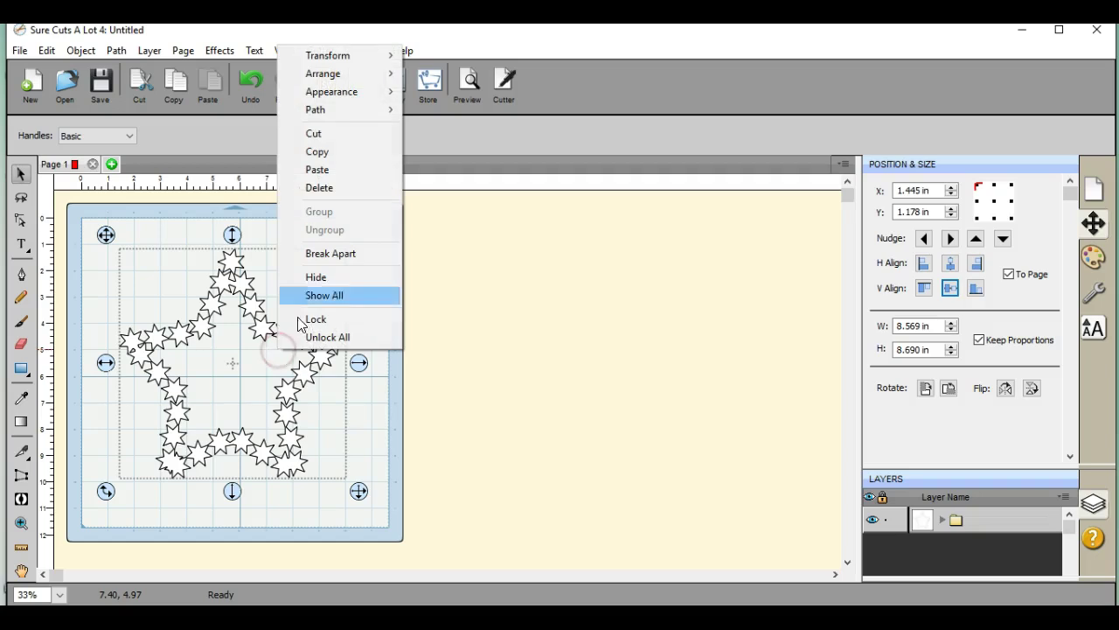
click(348, 191)
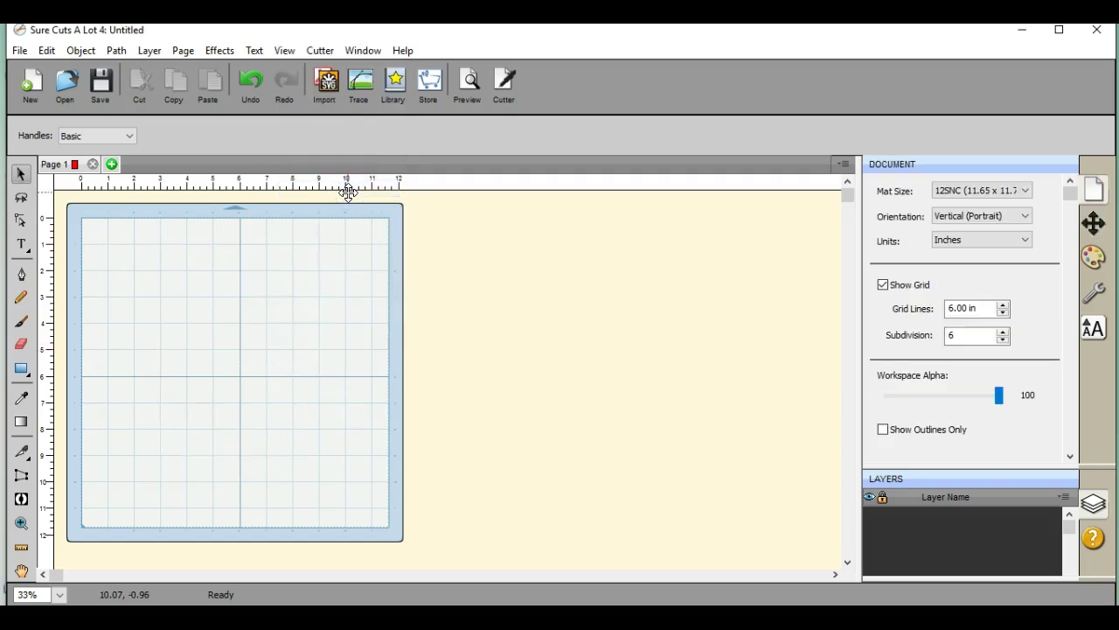
click(128, 450)
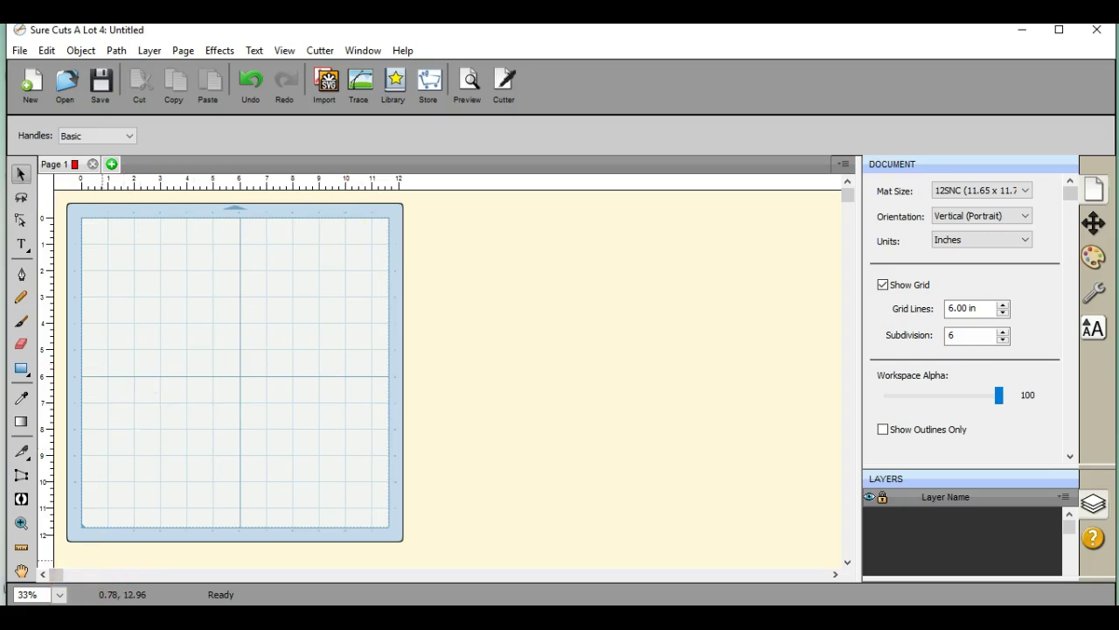